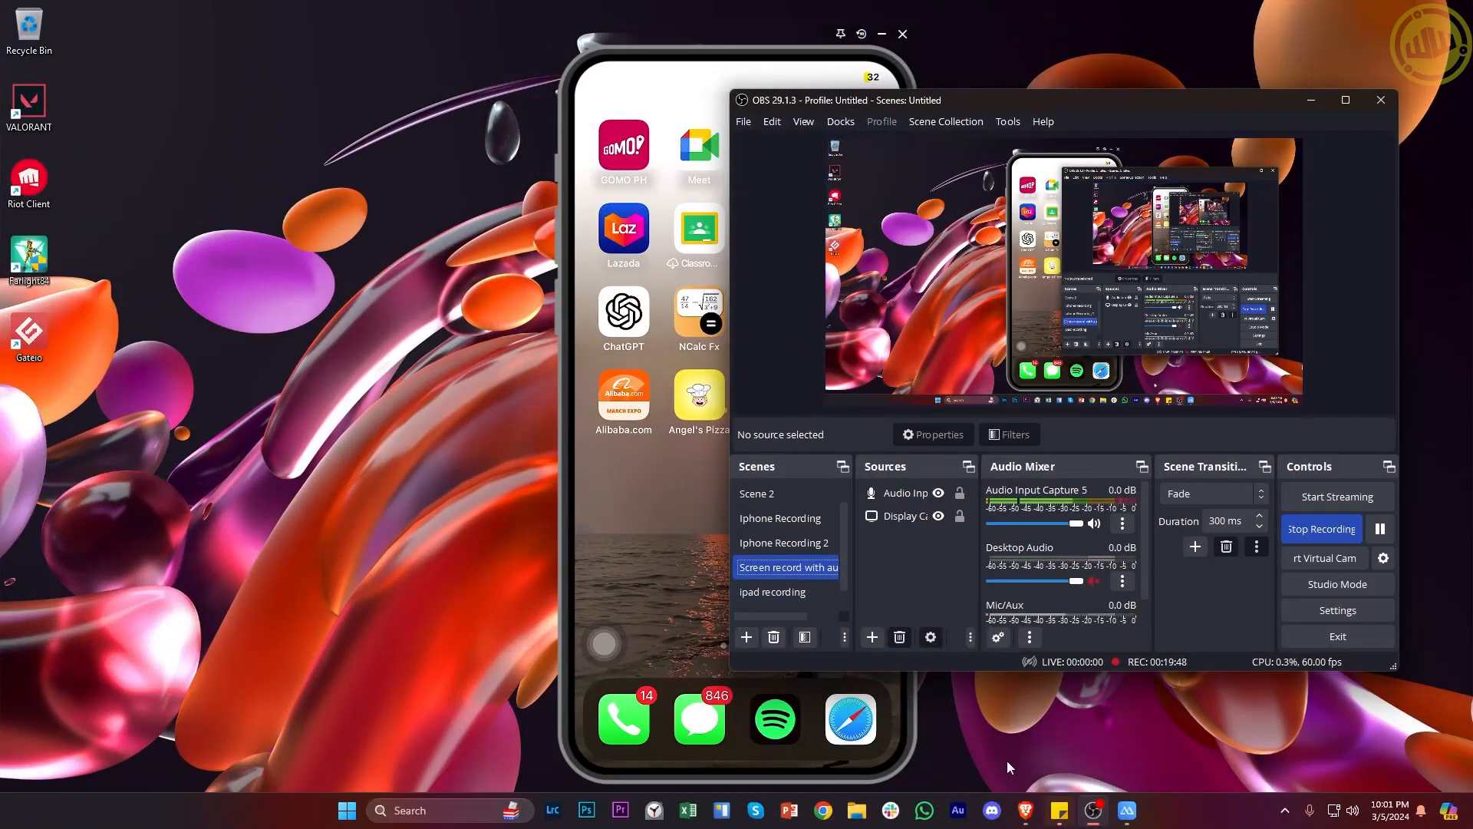
# Step: Launch Photoshop and switch to its window
pyautogui.click(585, 821)
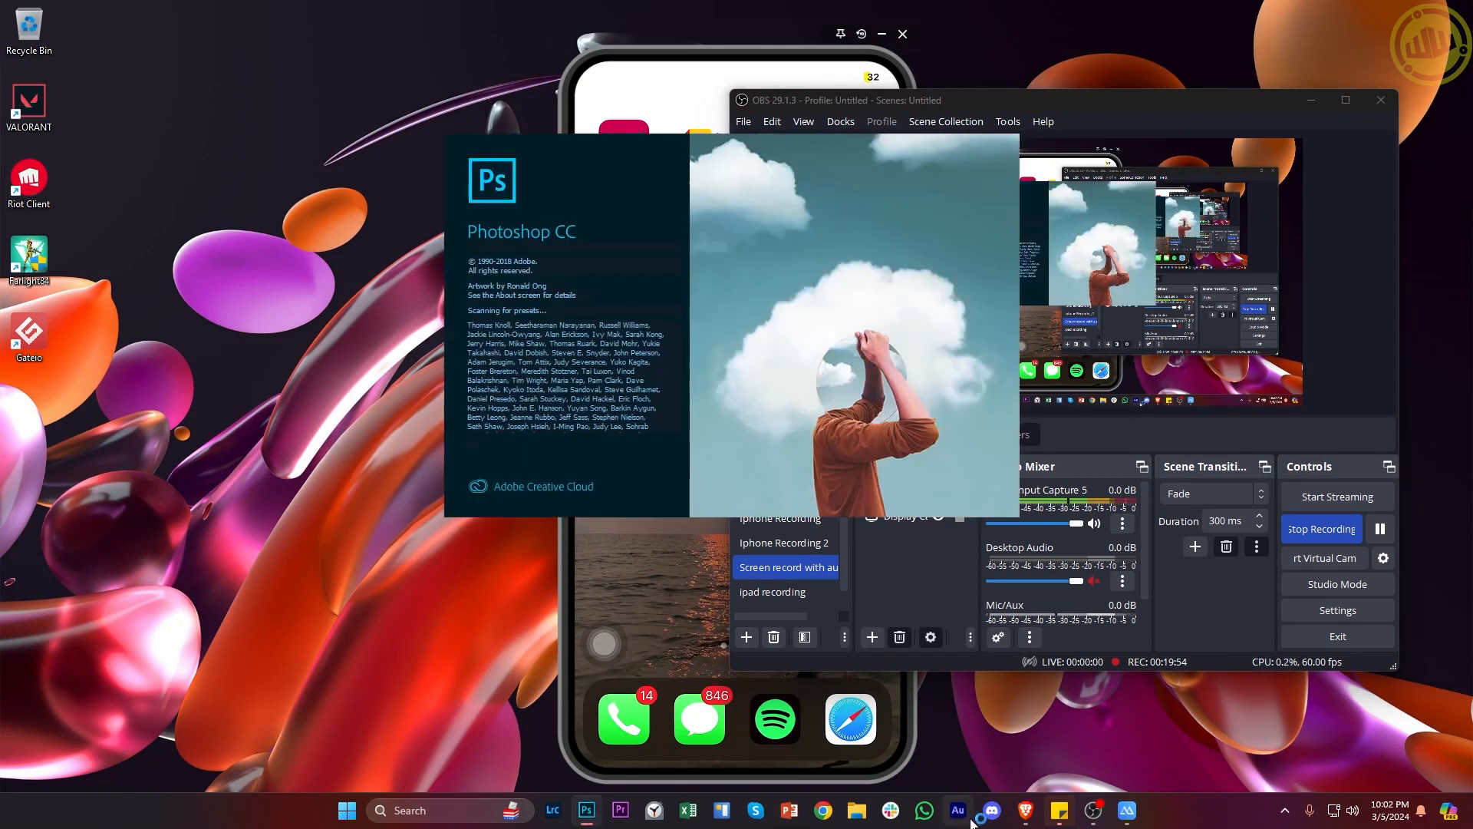
pyautogui.click(859, 811)
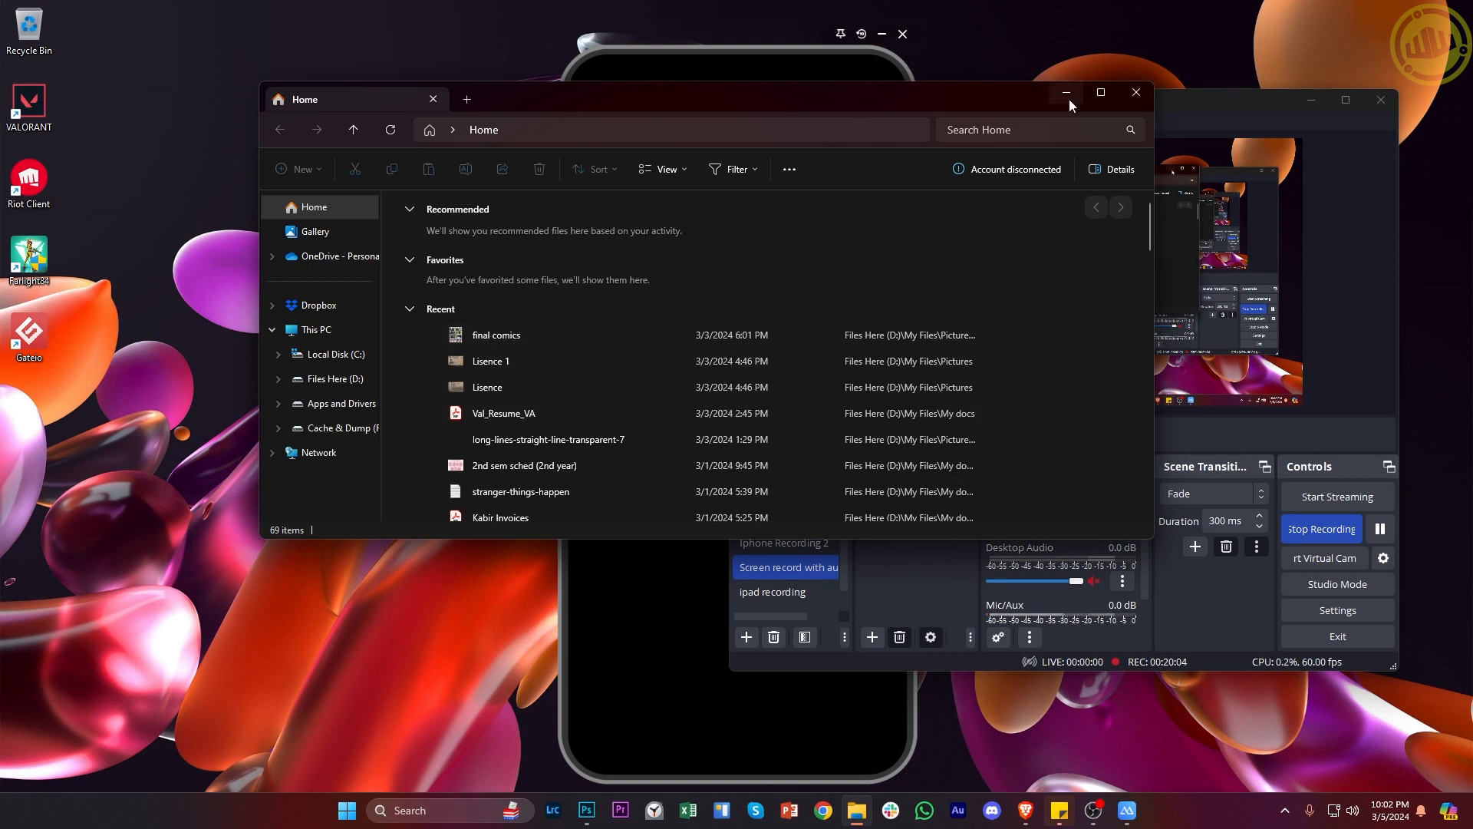
pyautogui.click(583, 823)
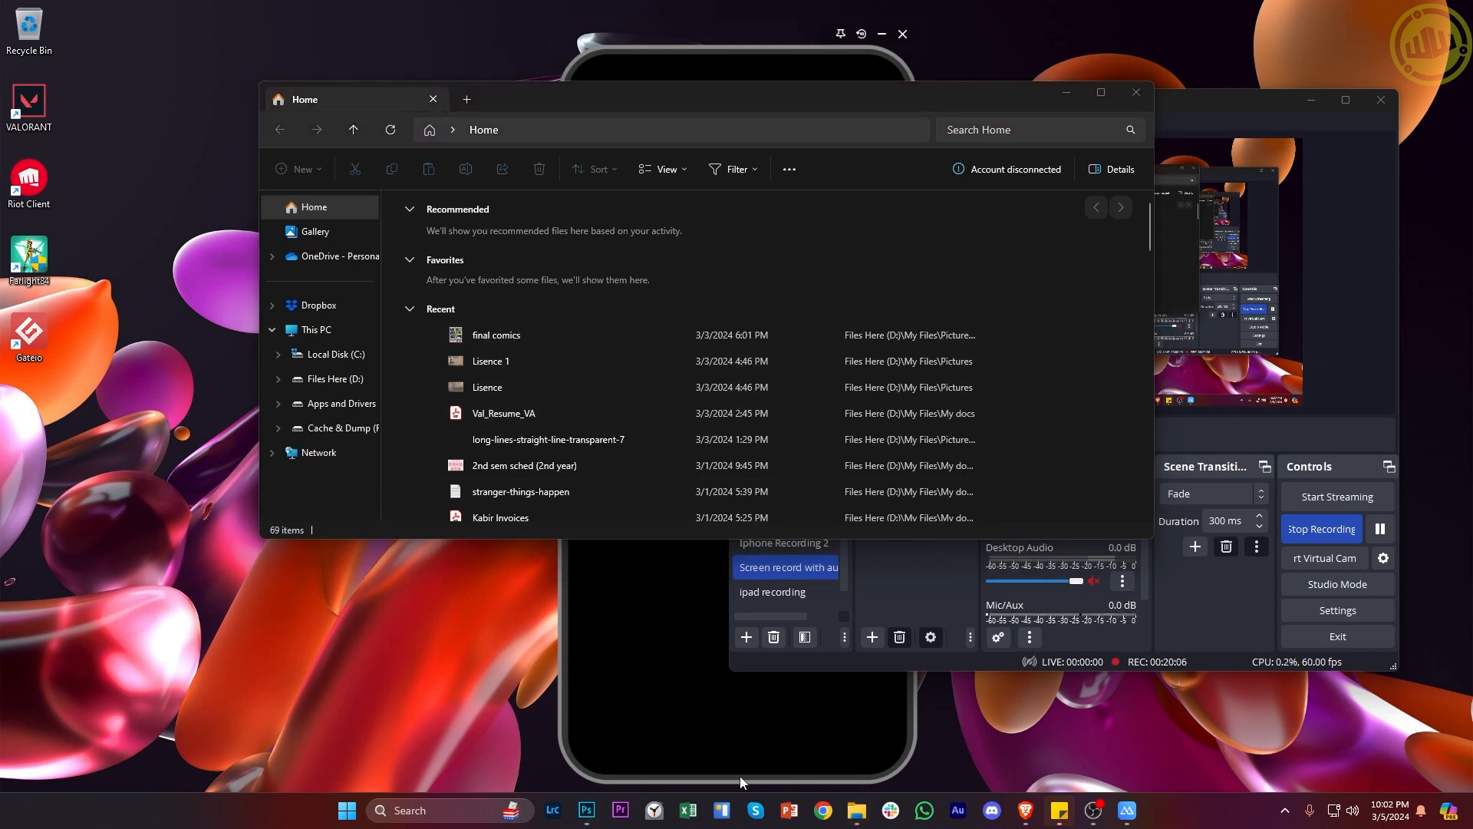
pyautogui.moveTo(591, 813)
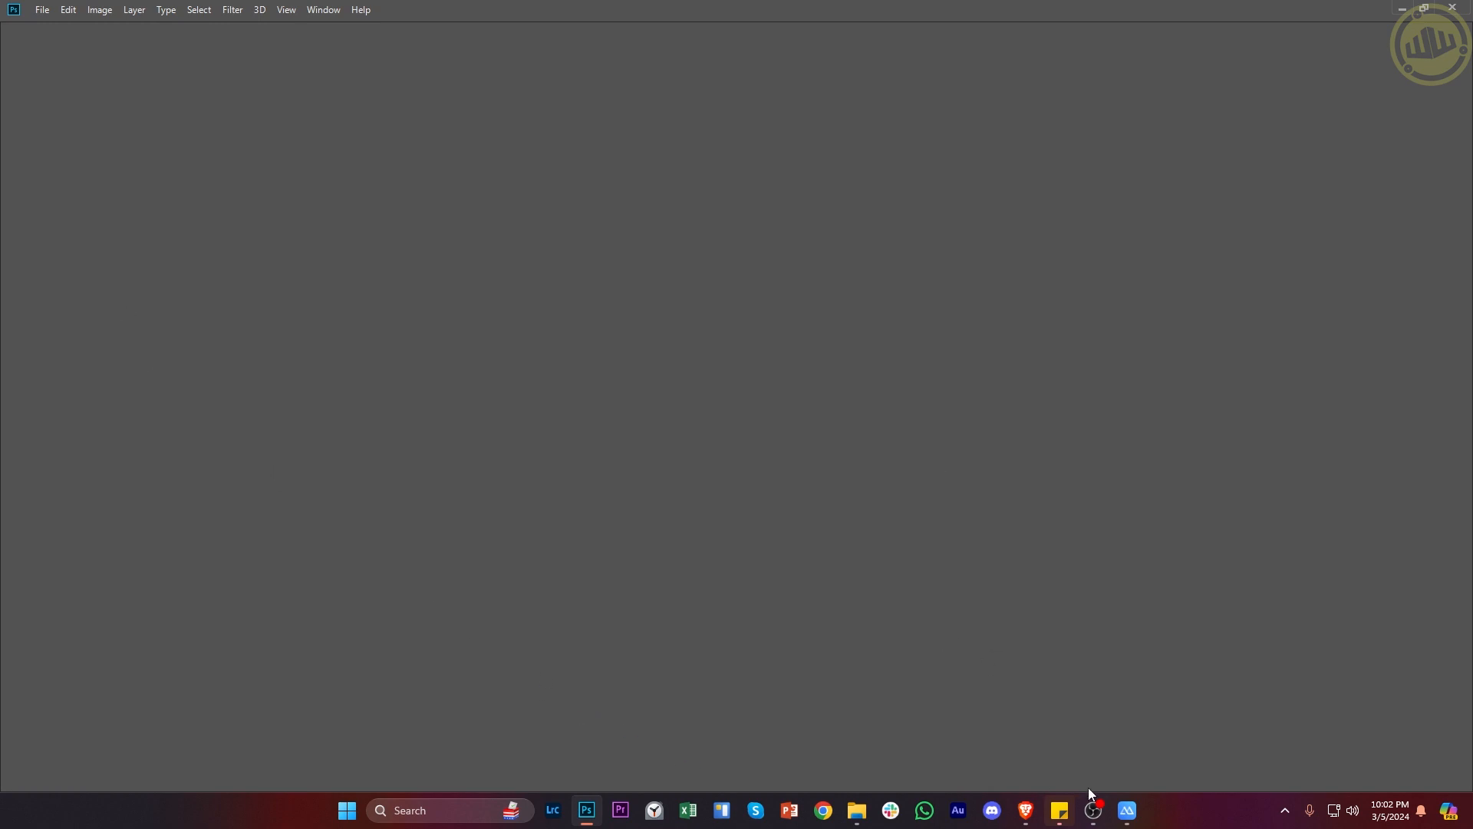
pyautogui.click(1094, 810)
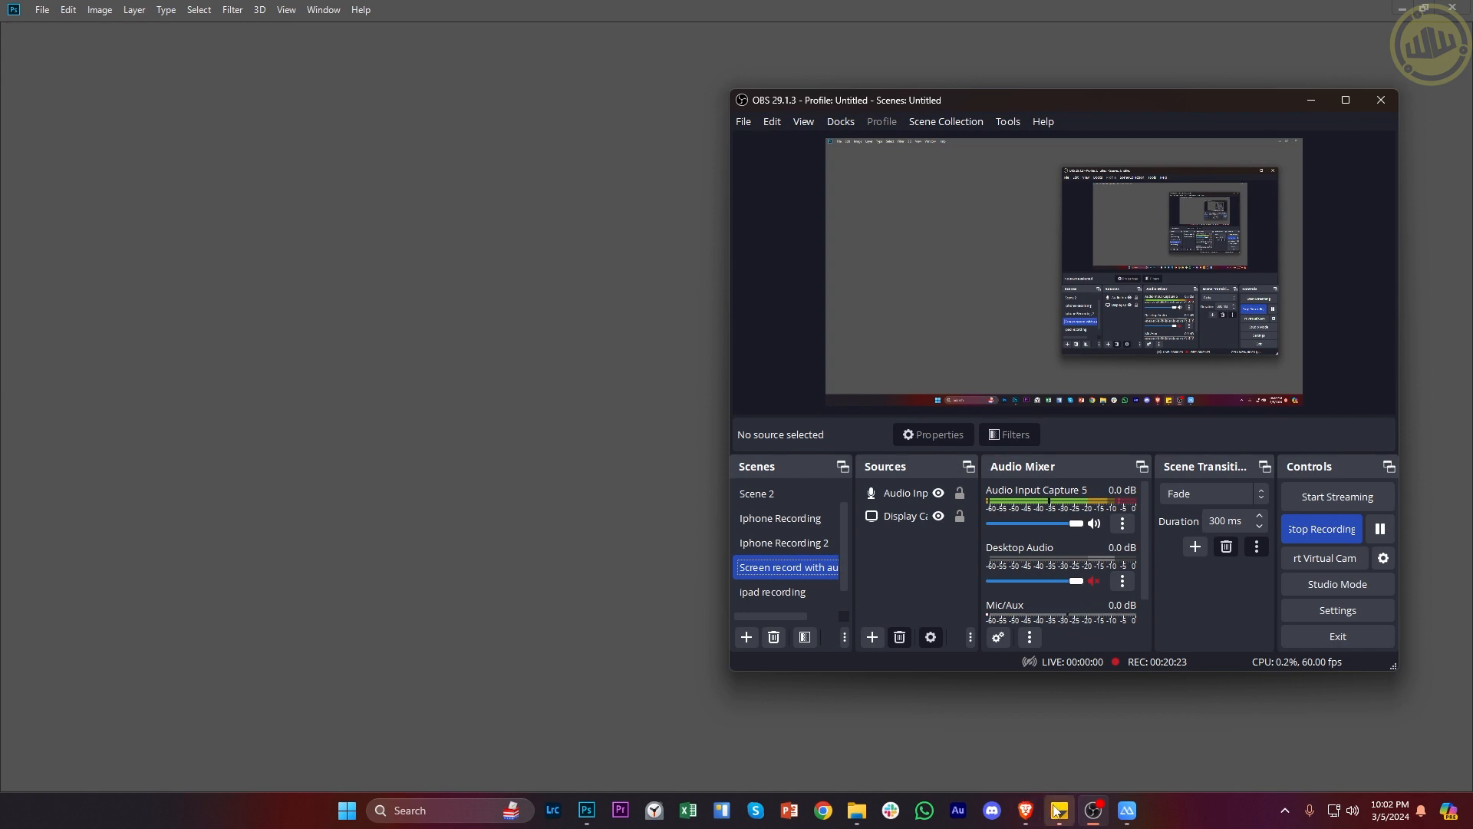
pyautogui.click(559, 574)
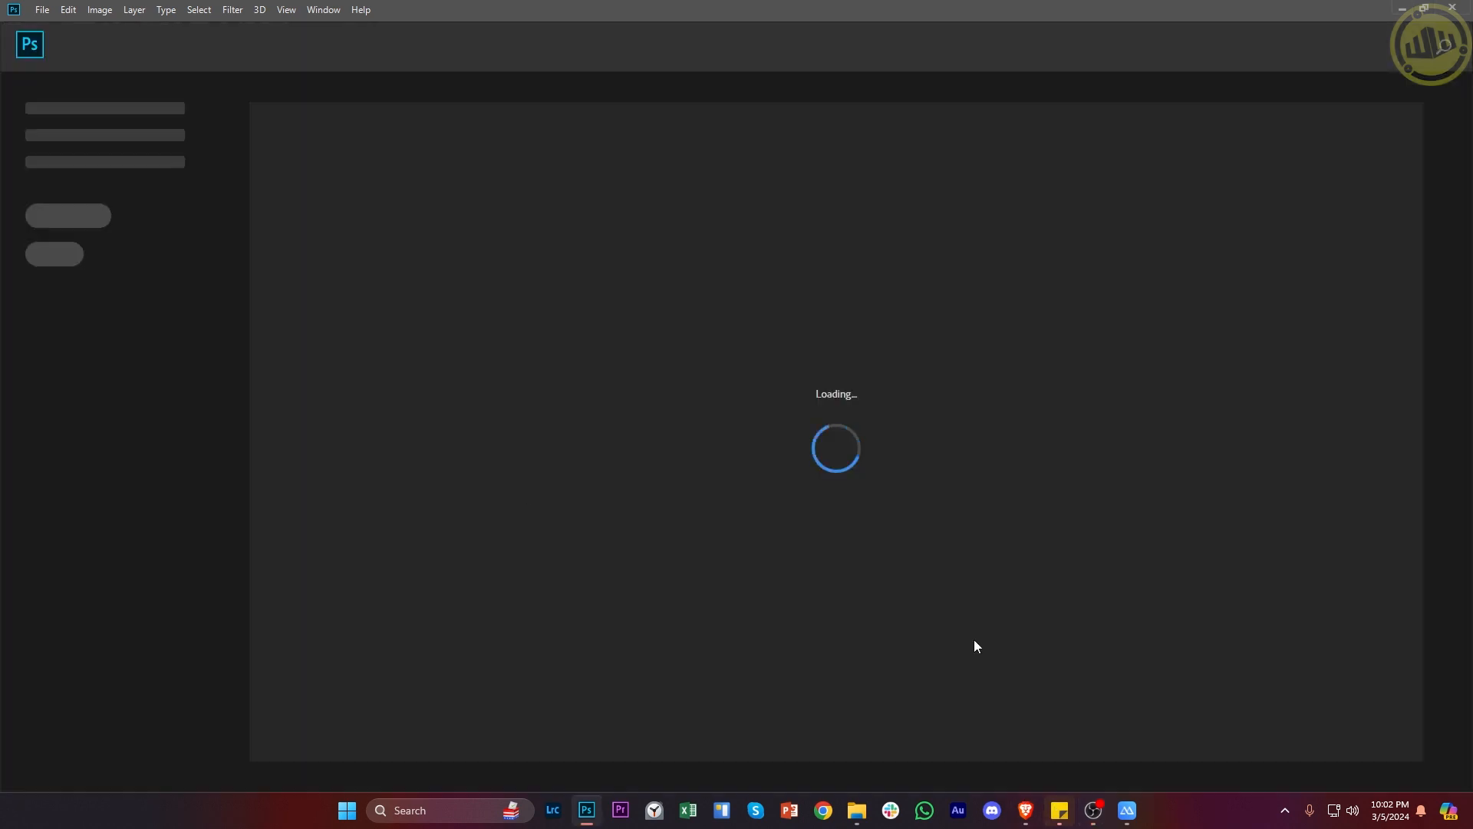
pyautogui.click(1090, 818)
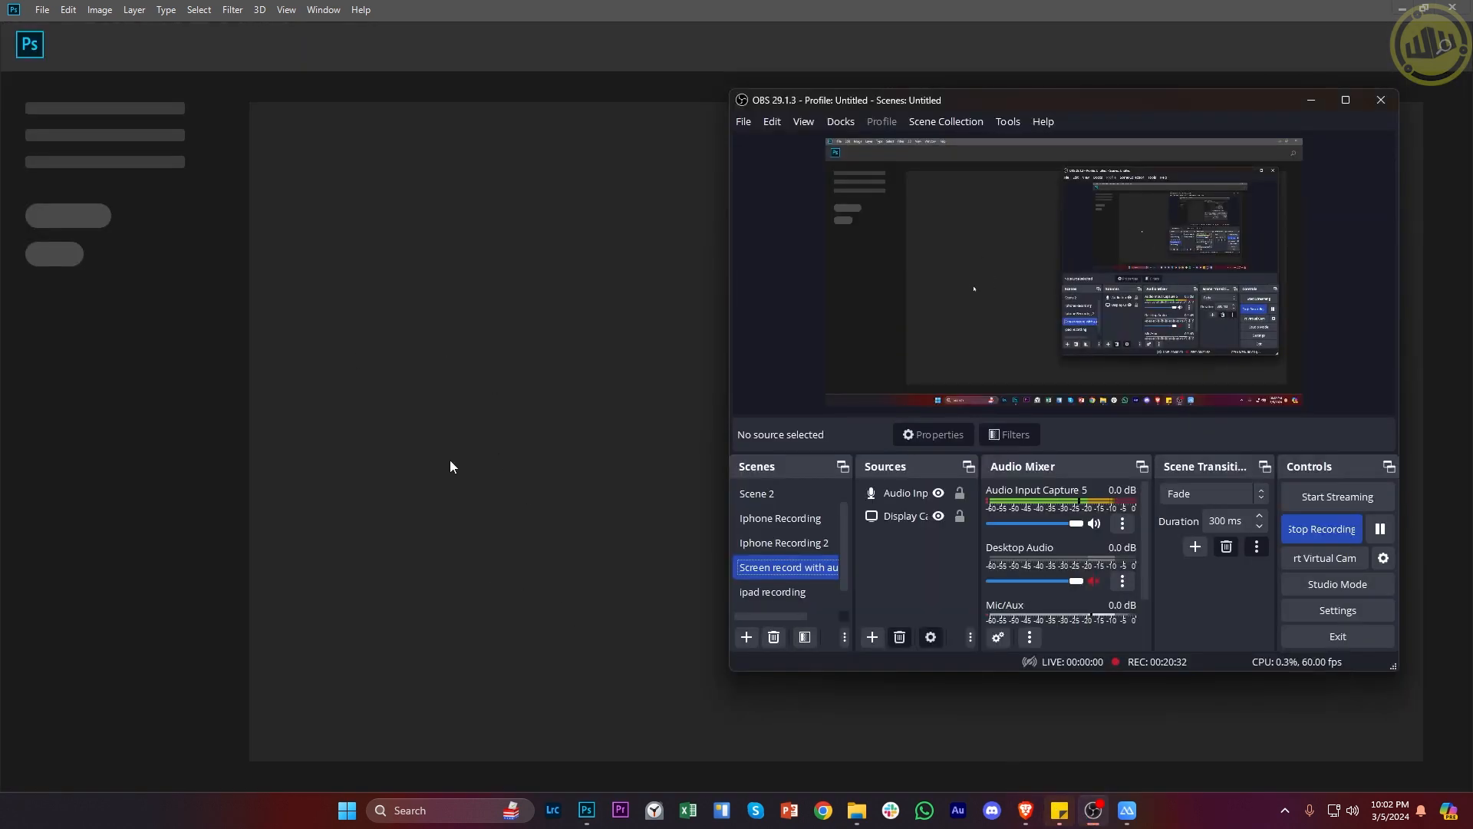
pyautogui.click(450, 467)
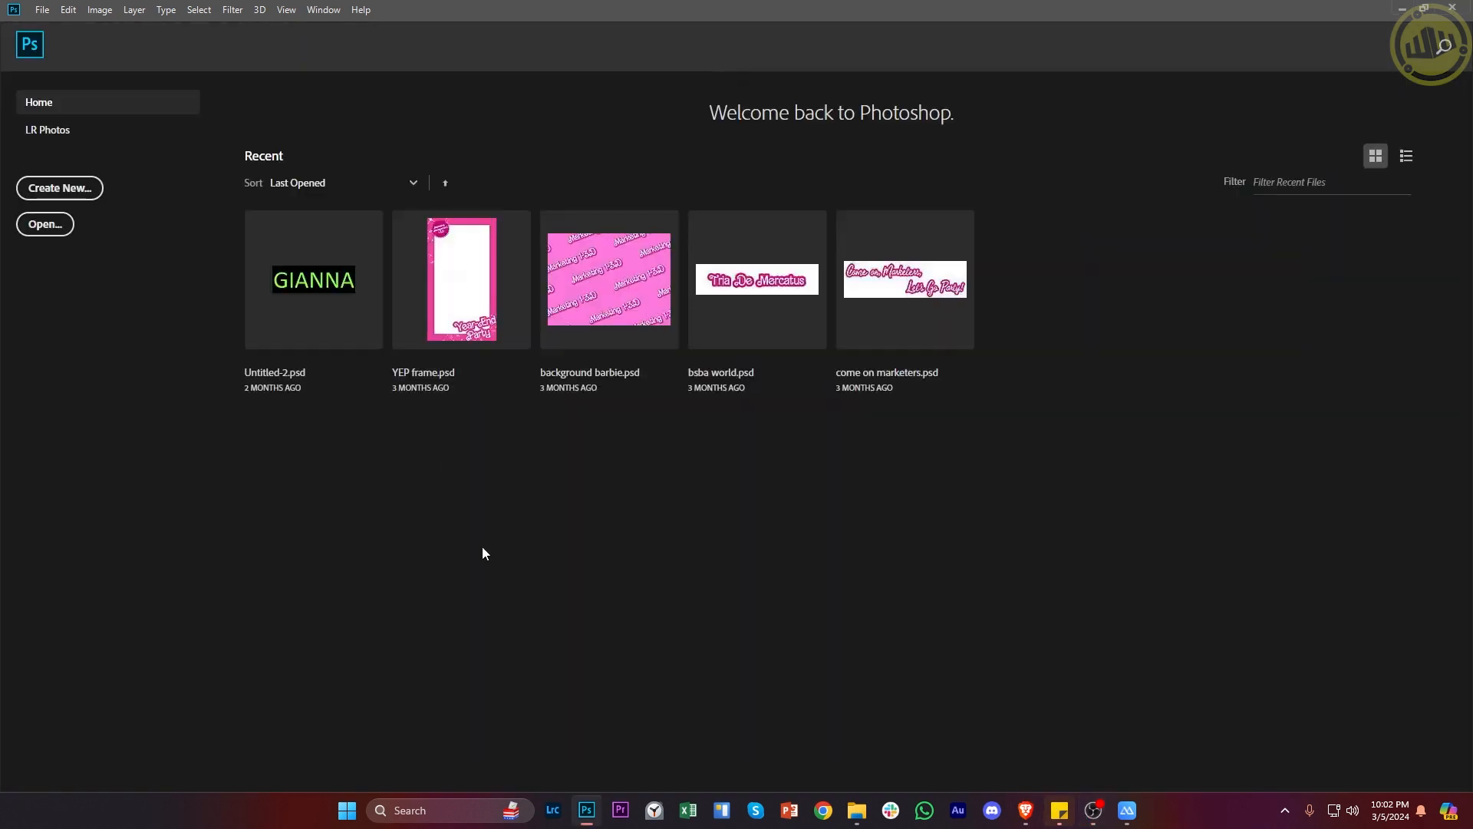
# Step: Create a new document from the 2000 pixel grid preset, 2000 x 2000 px at 300 ppi
pyautogui.click(74, 198)
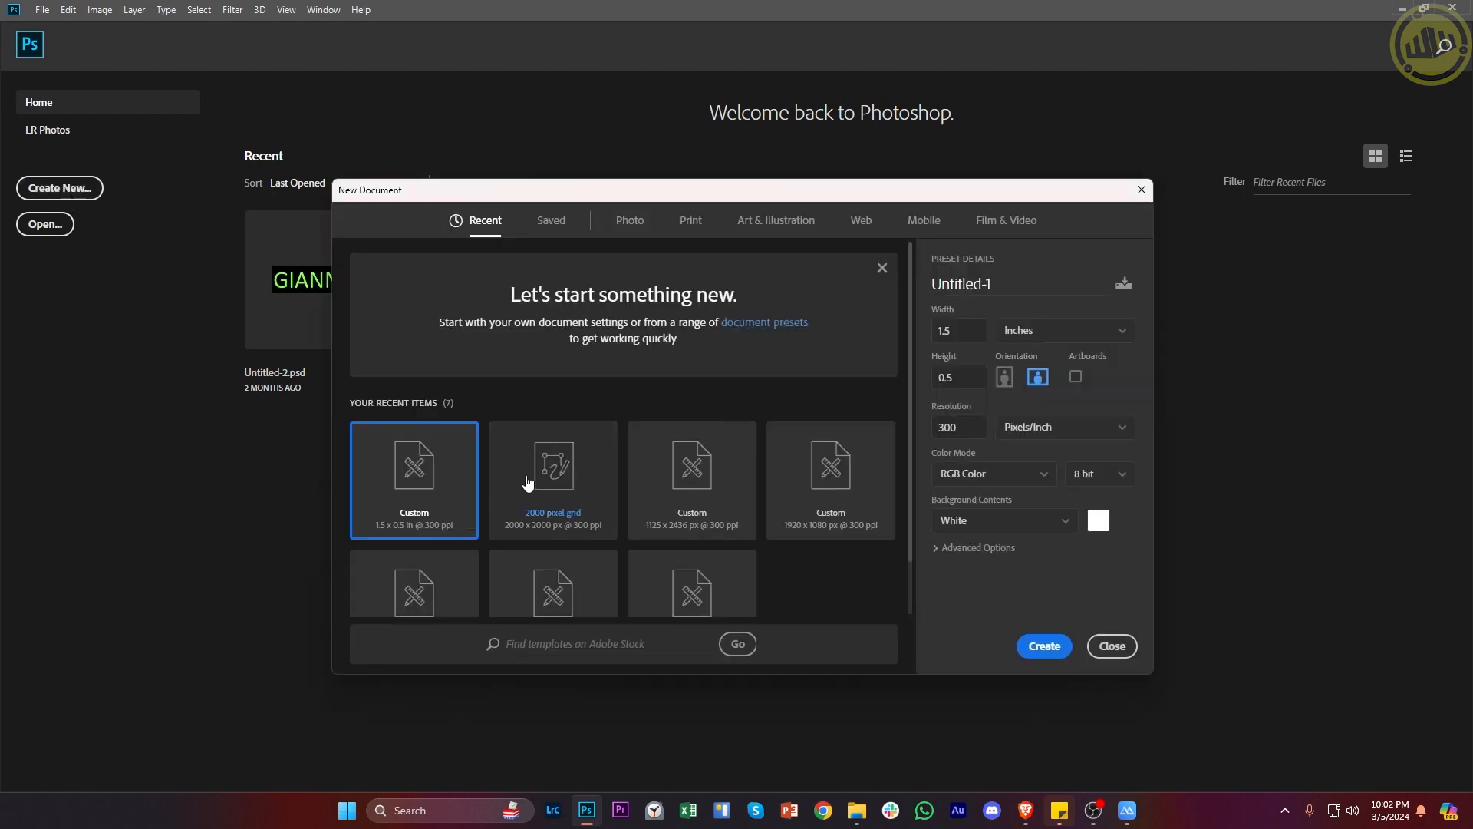
pyautogui.click(526, 482)
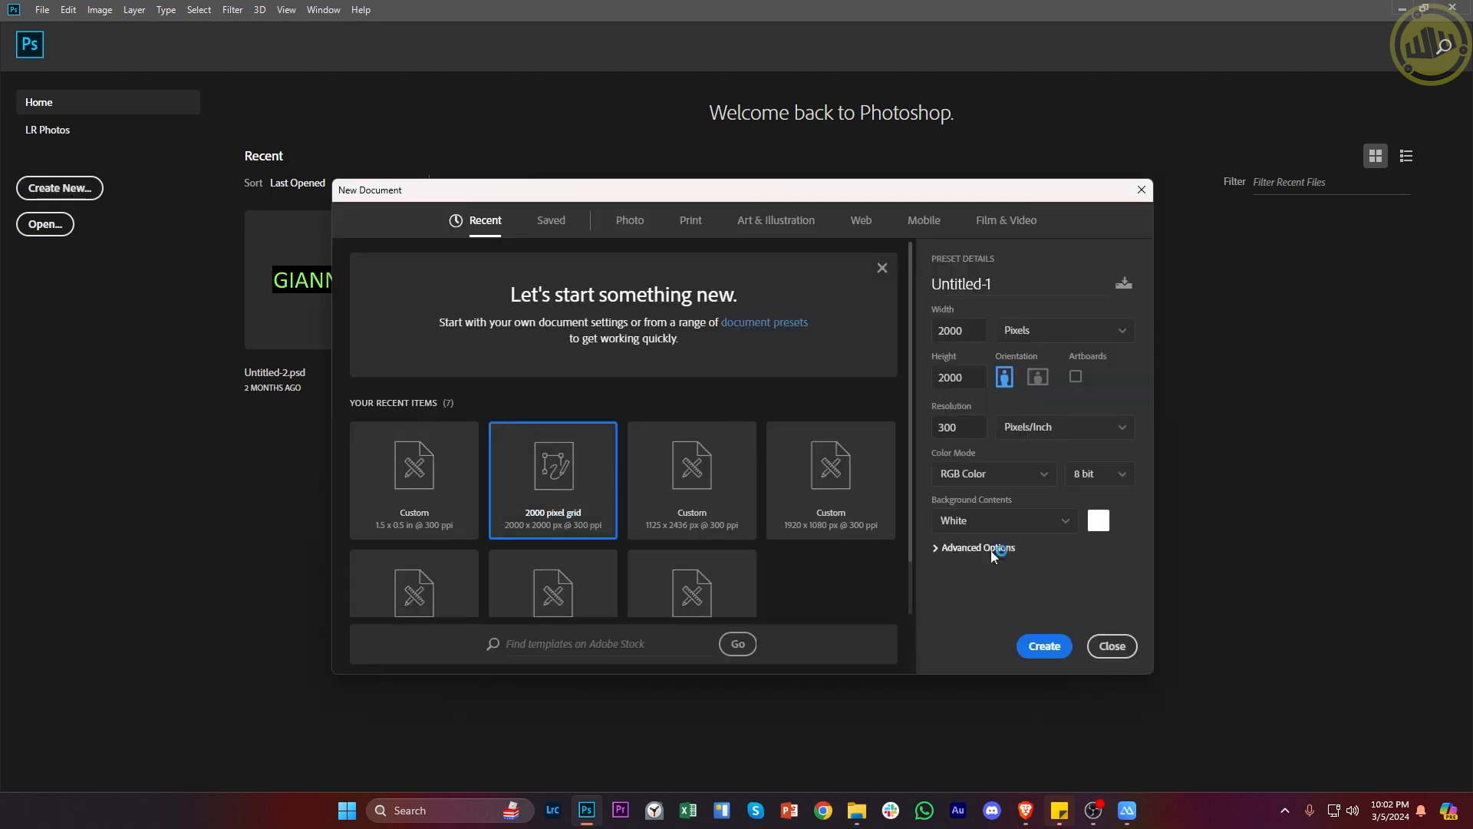
pyautogui.click(1041, 647)
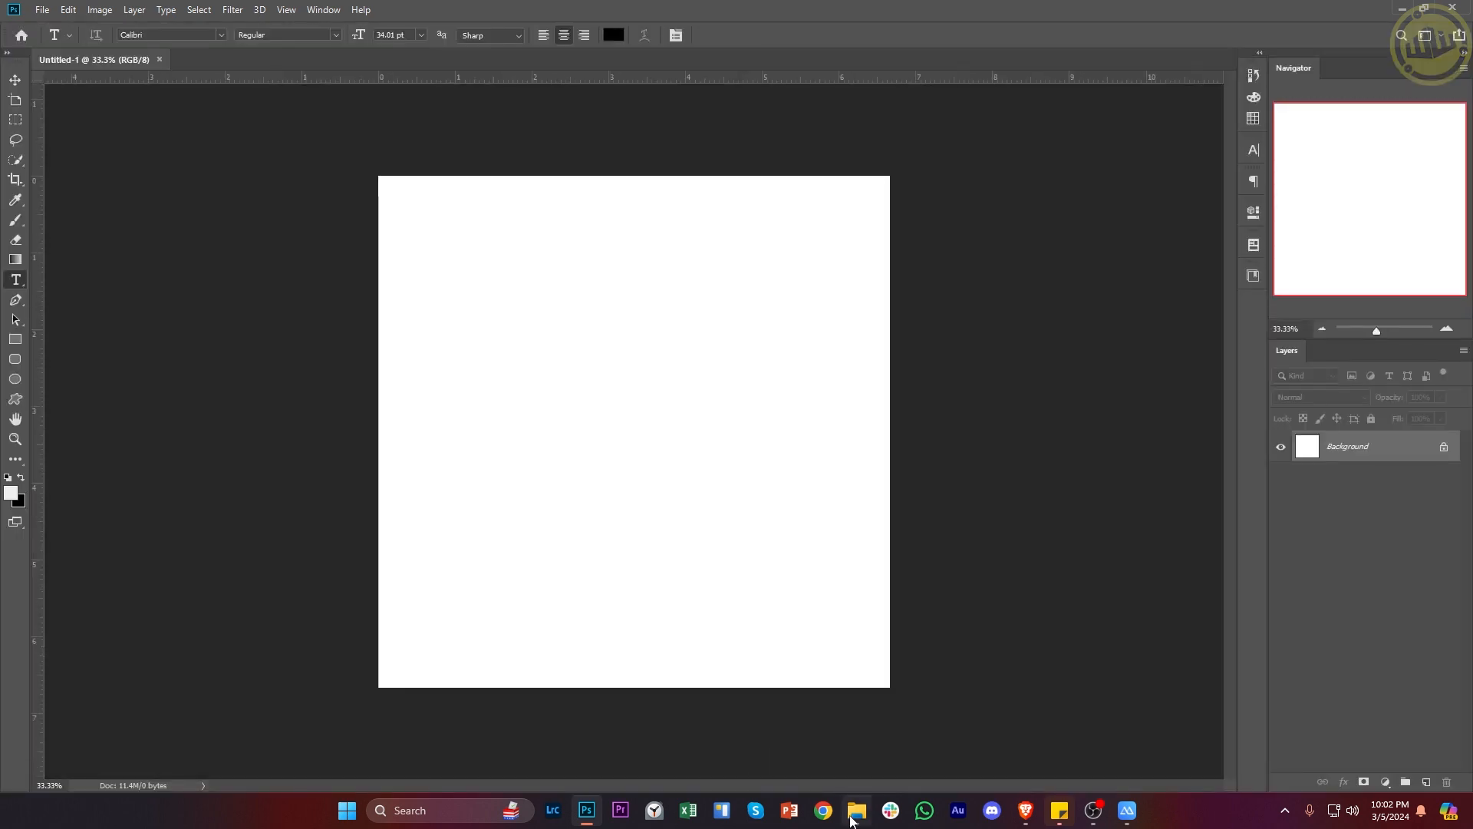
# Step: Place the "final comics" image from File Explorer into the blank document and commit its placement
pyautogui.click(856, 811)
pyautogui.moveTo(494, 341); pyautogui.dragTo(589, 602)
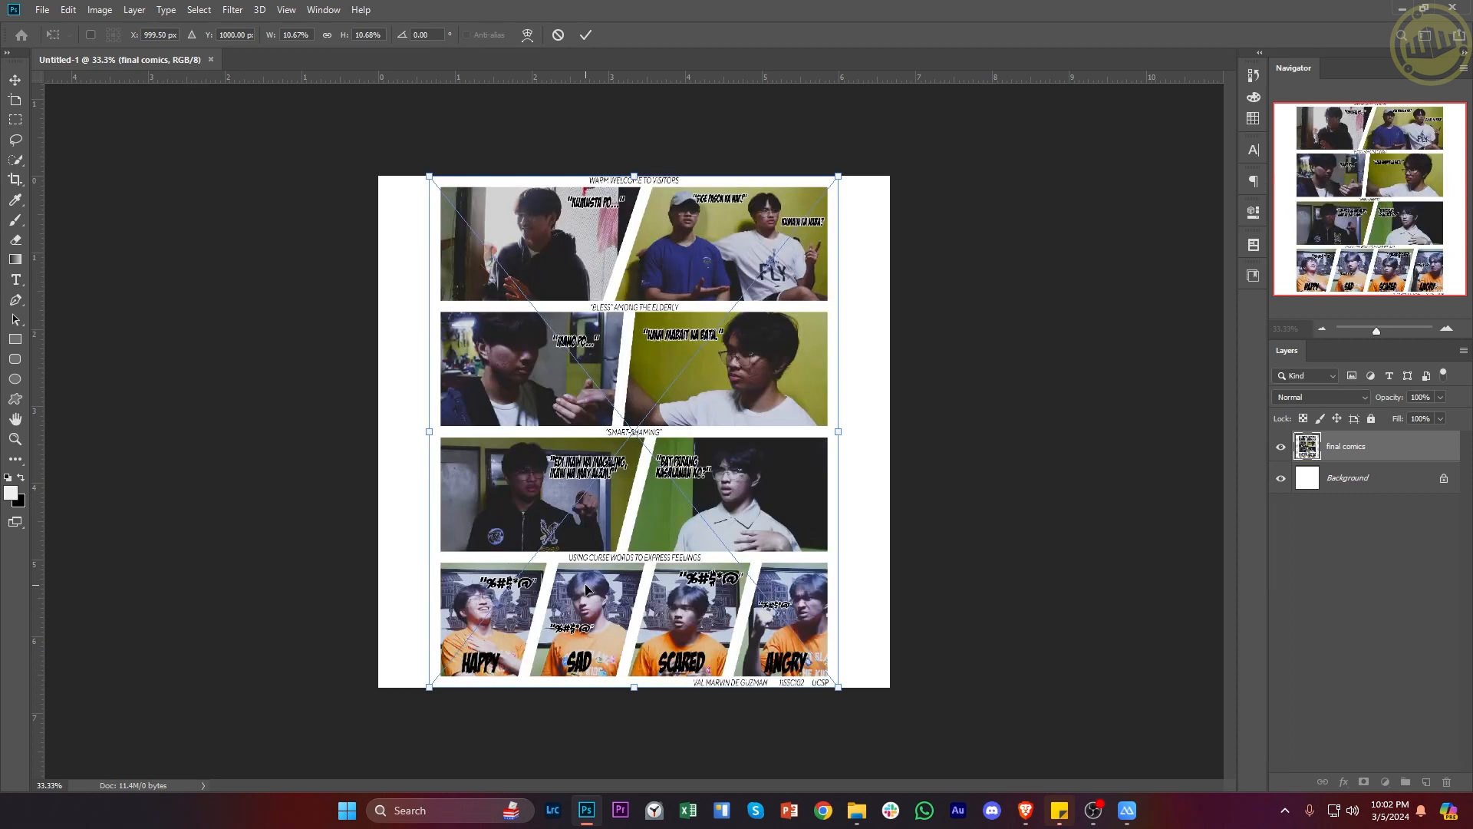
pyautogui.press('Return')
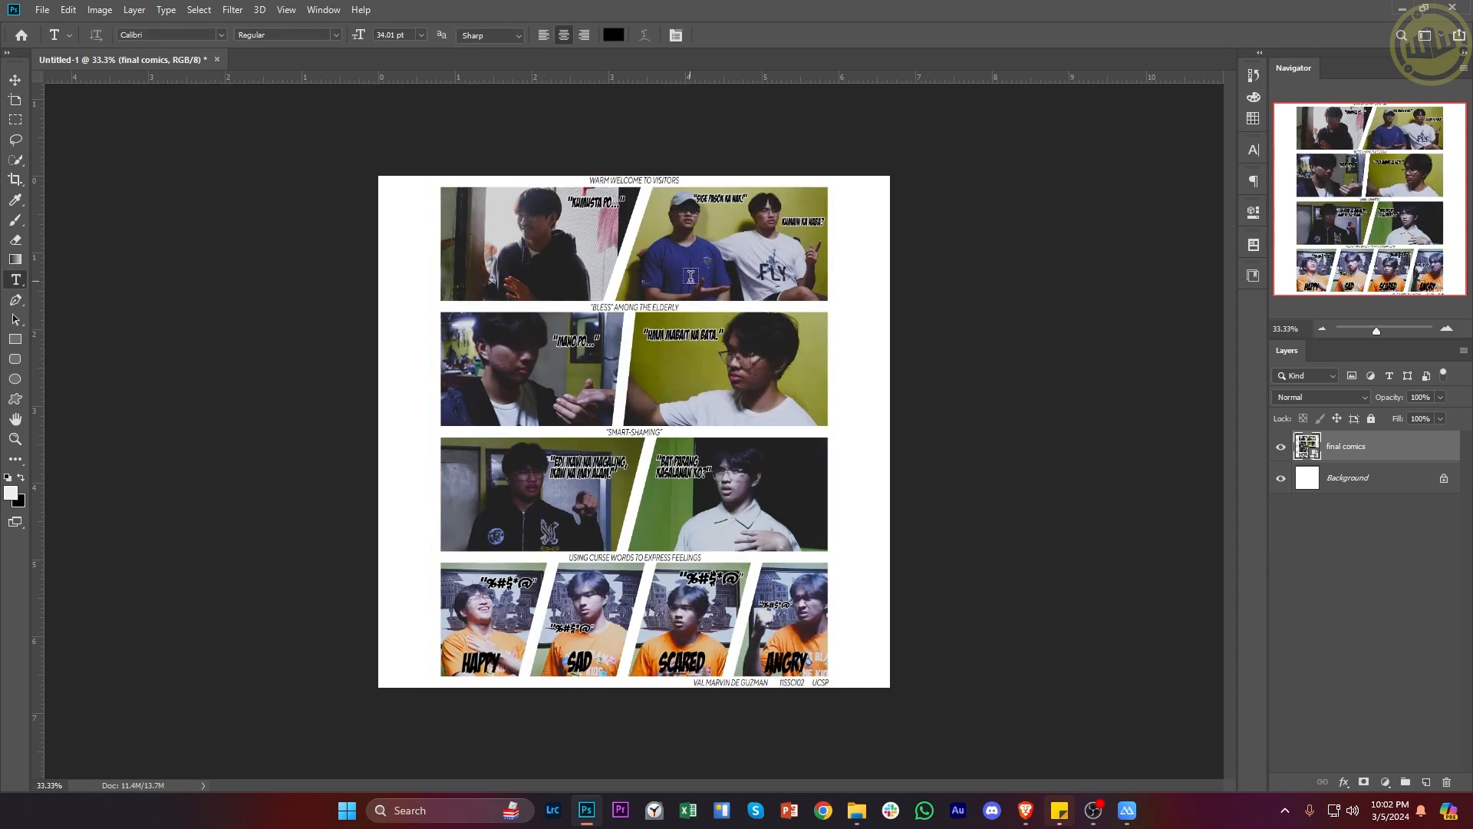
# Step: Activate the Healing Brush on the upper panel with two seated men and rasterize the final comics smart object
pyautogui.press('z')
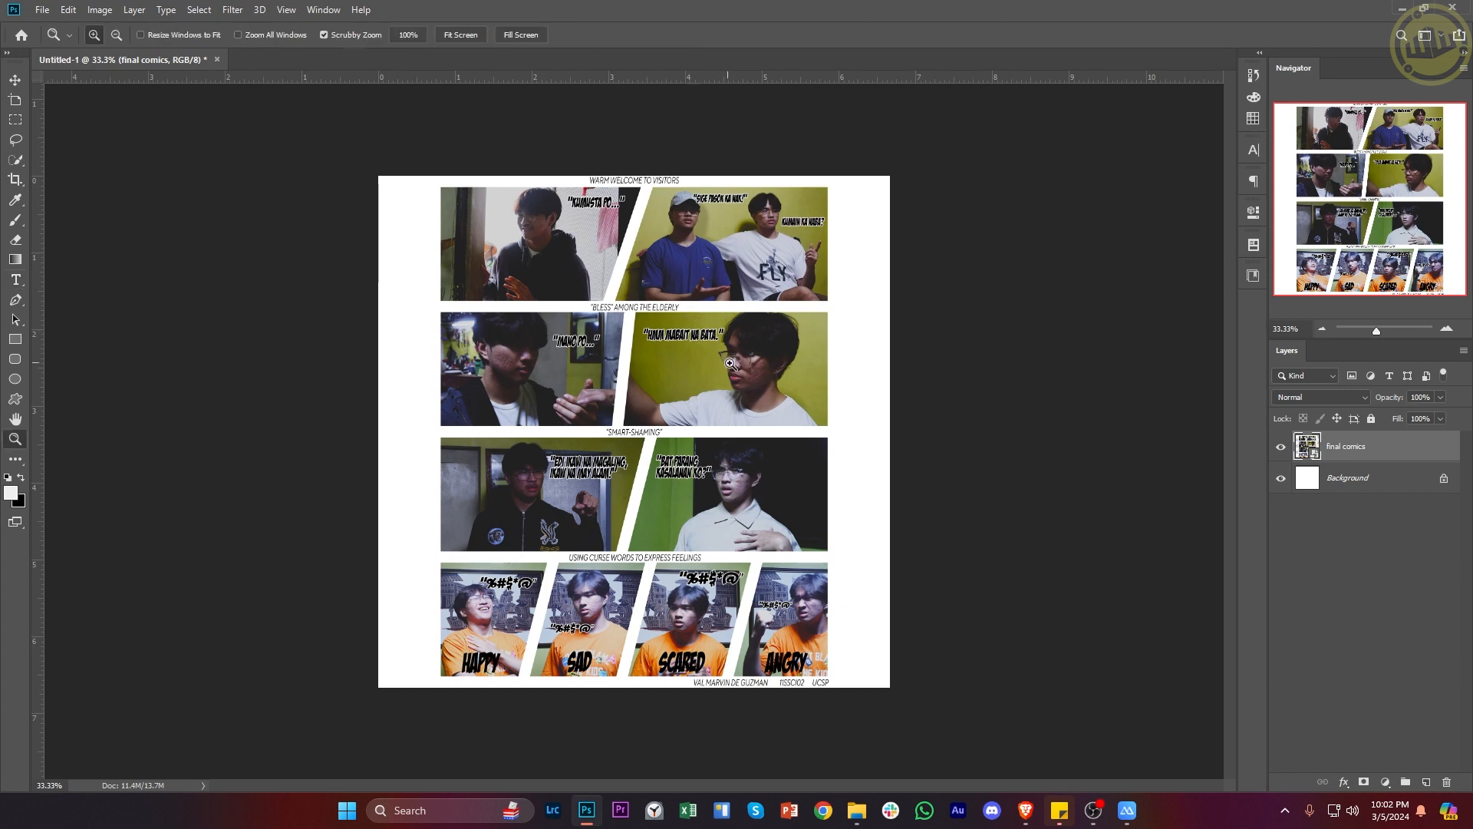
pyautogui.moveTo(680, 332); pyautogui.dragTo(729, 322)
pyautogui.press('t')
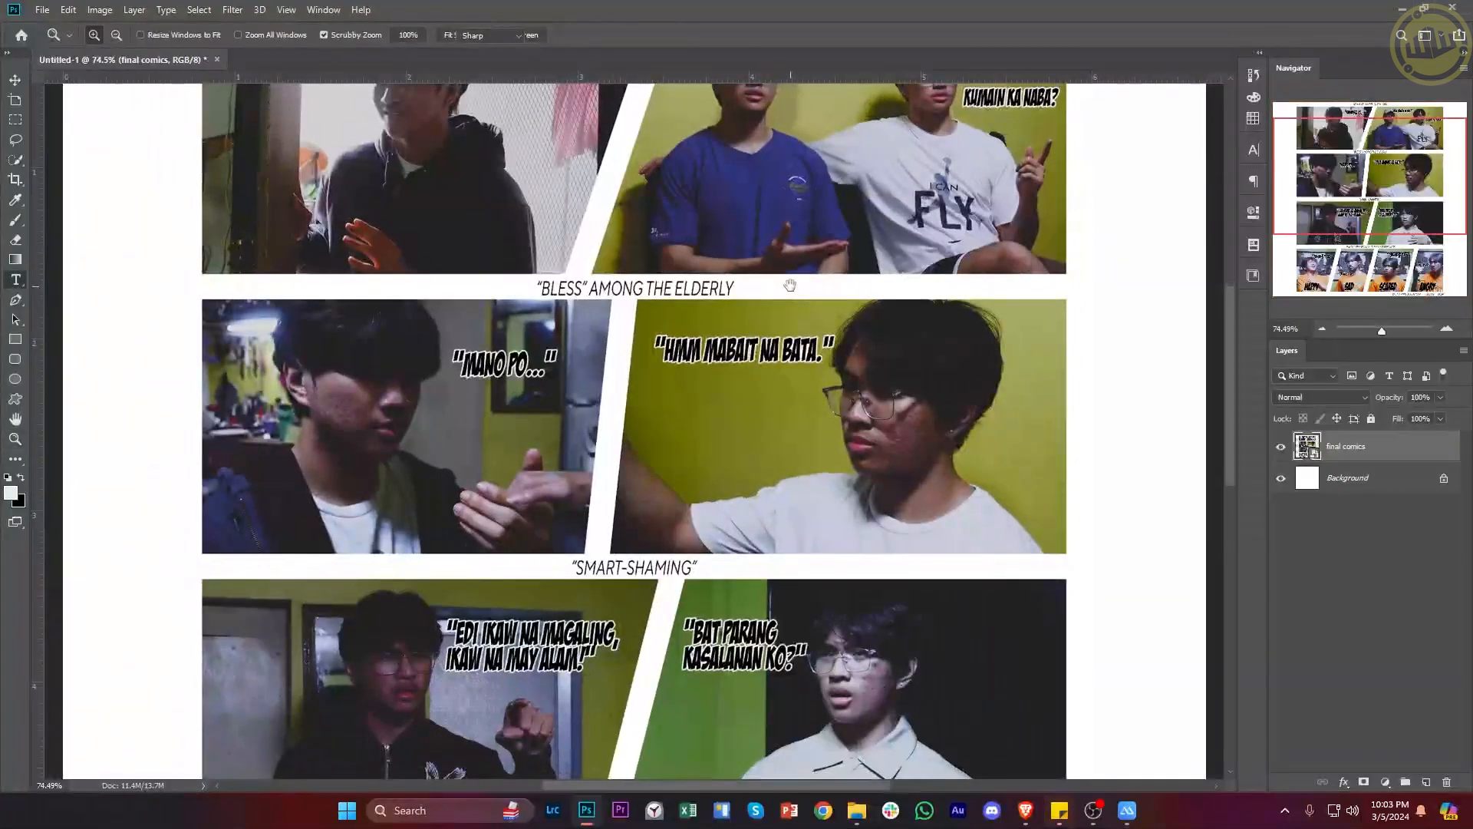
pyautogui.moveTo(789, 285); pyautogui.dragTo(688, 485)
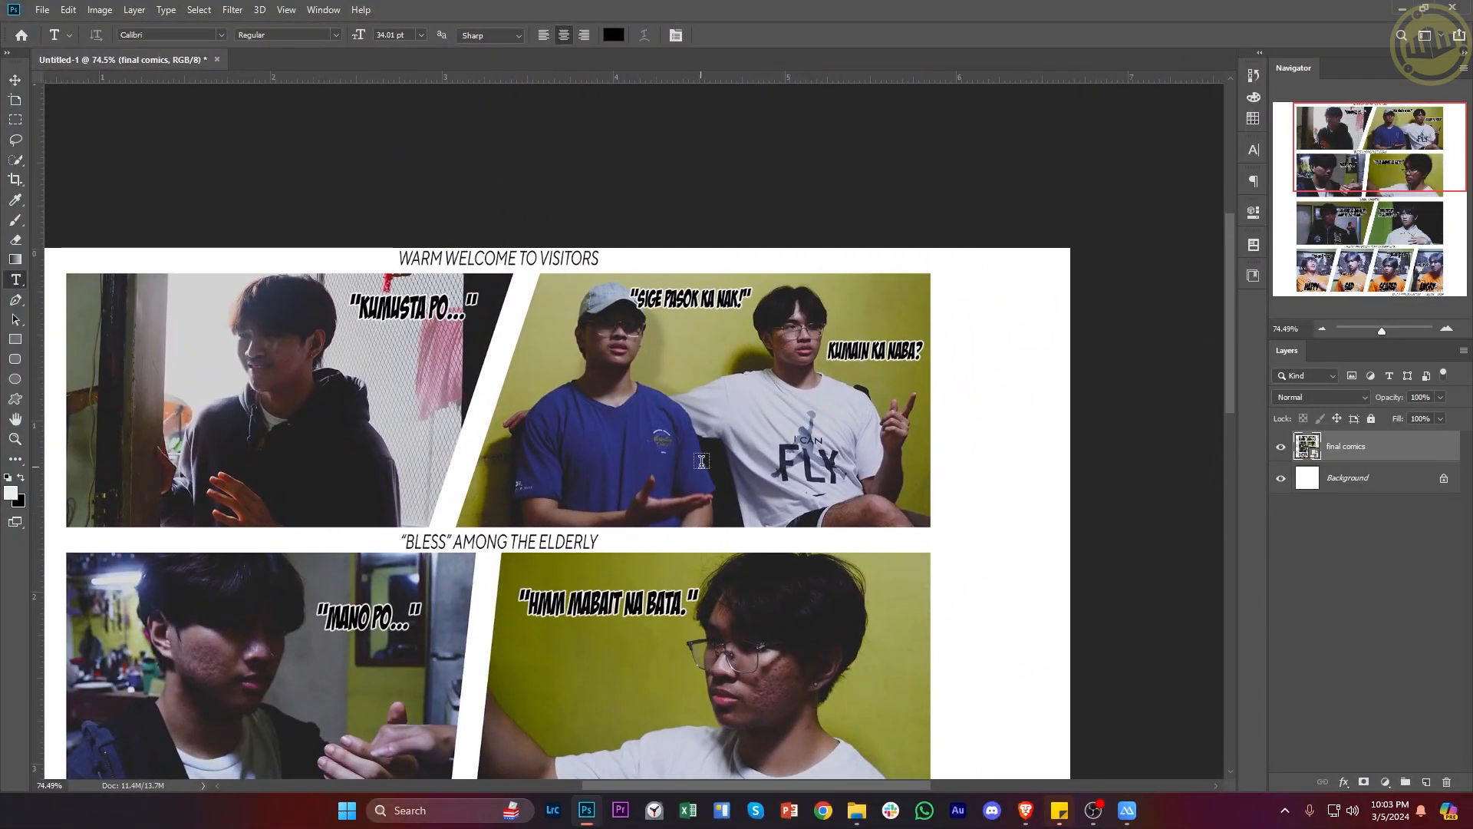
pyautogui.scroll(5, 701, 460)
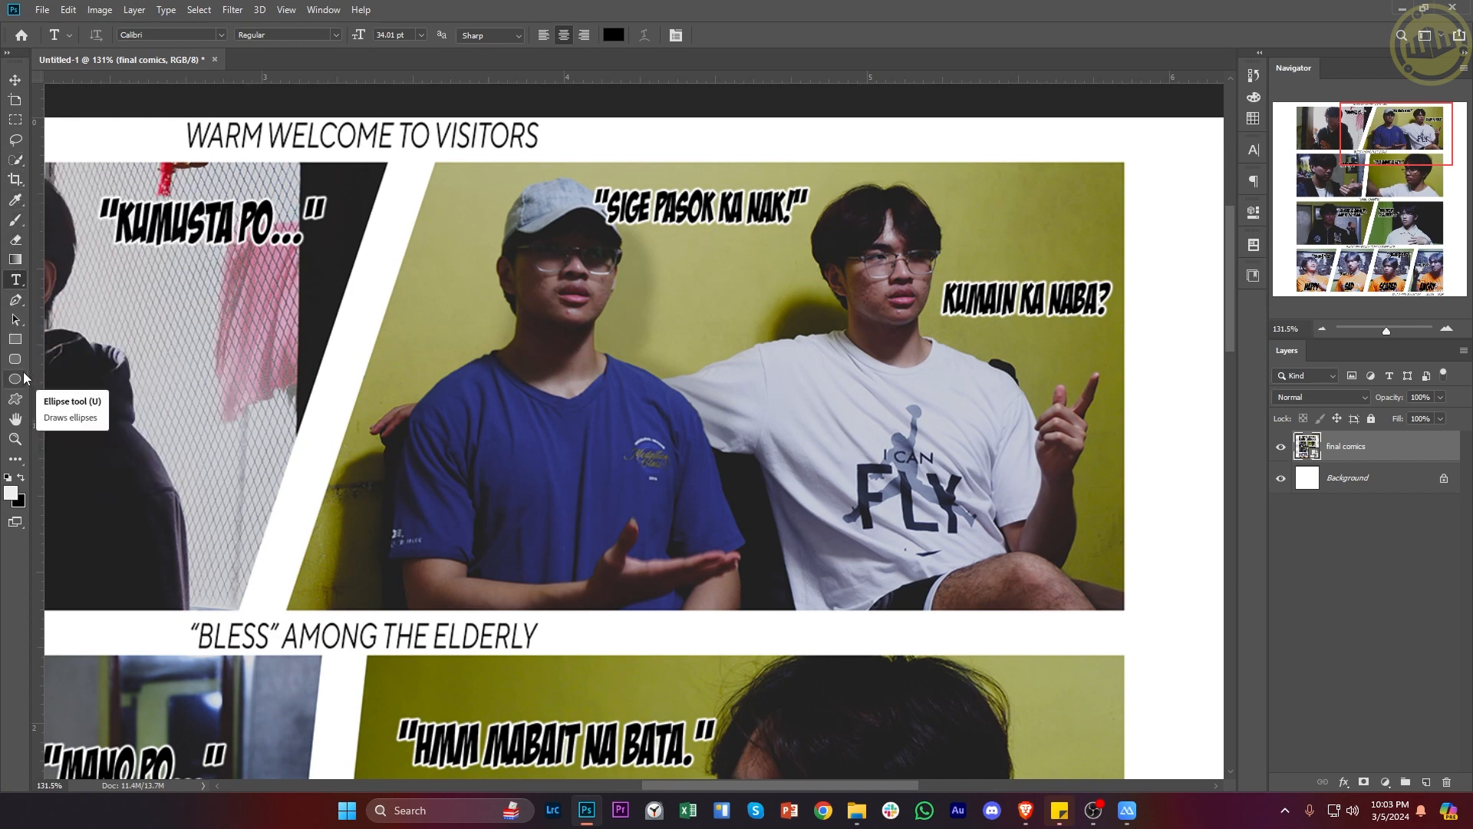
pyautogui.click(18, 460)
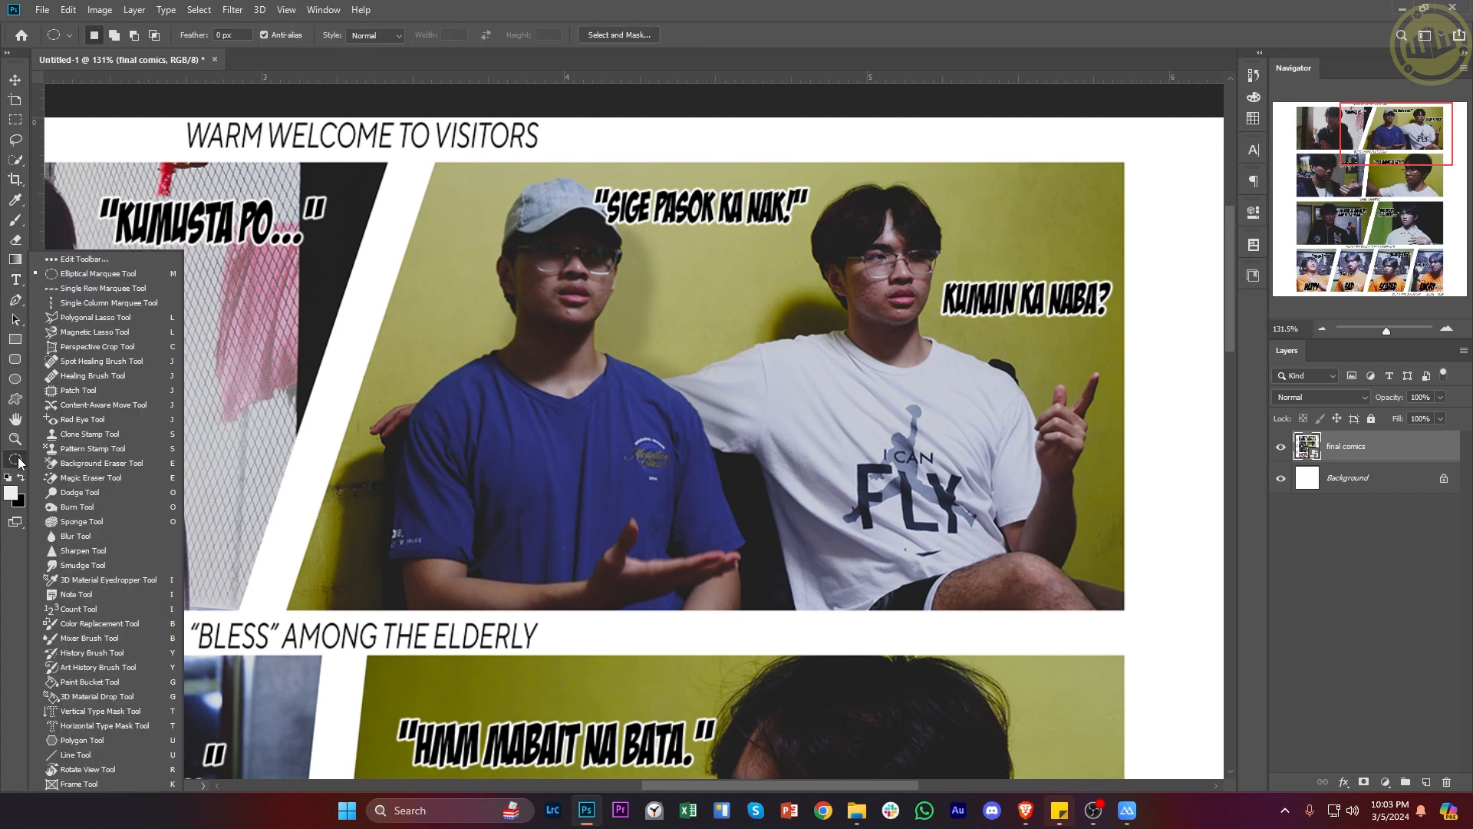
pyautogui.click(94, 376)
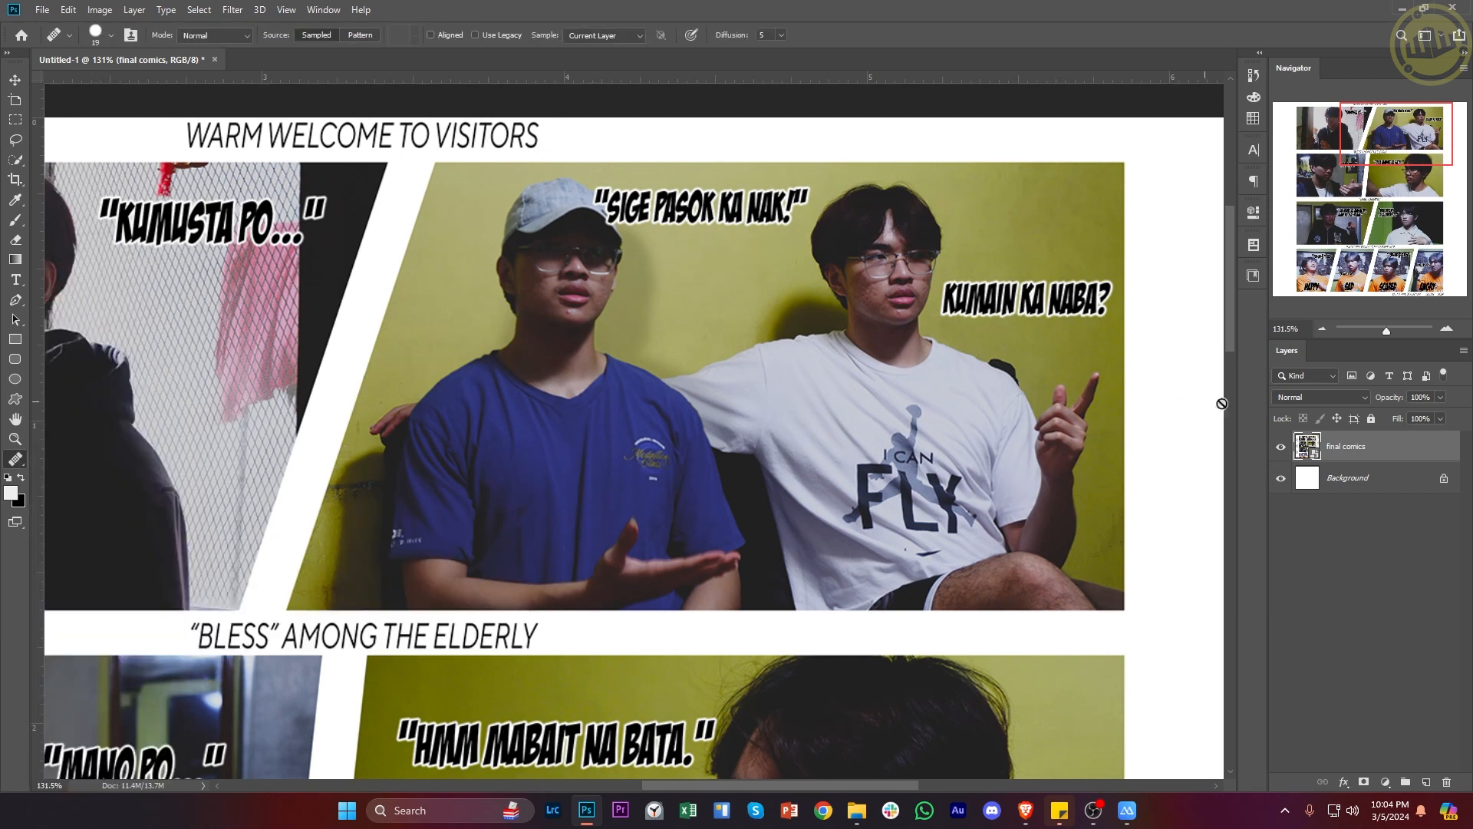
pyautogui.click(576, 407)
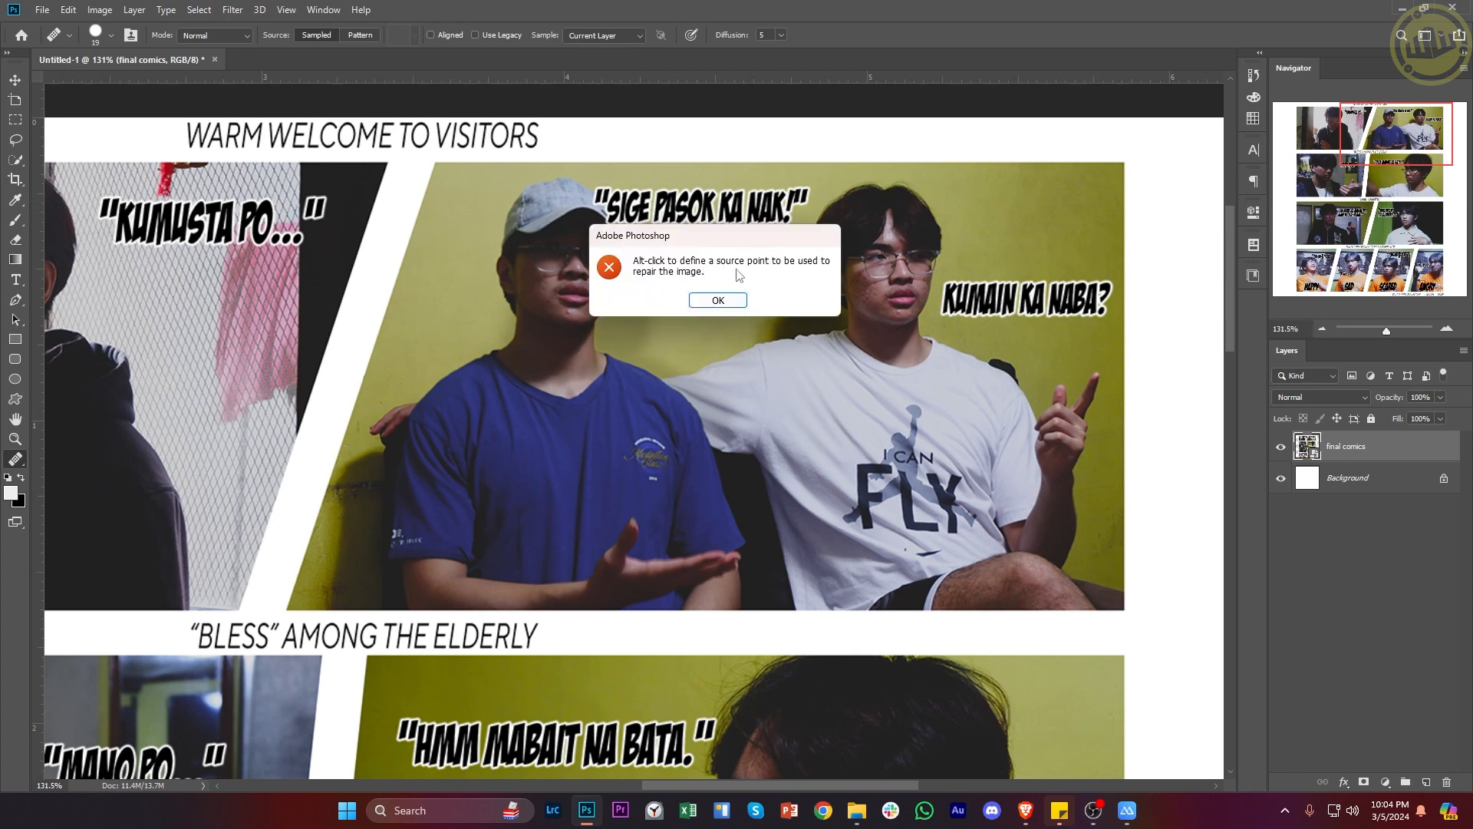
pyautogui.click(718, 300)
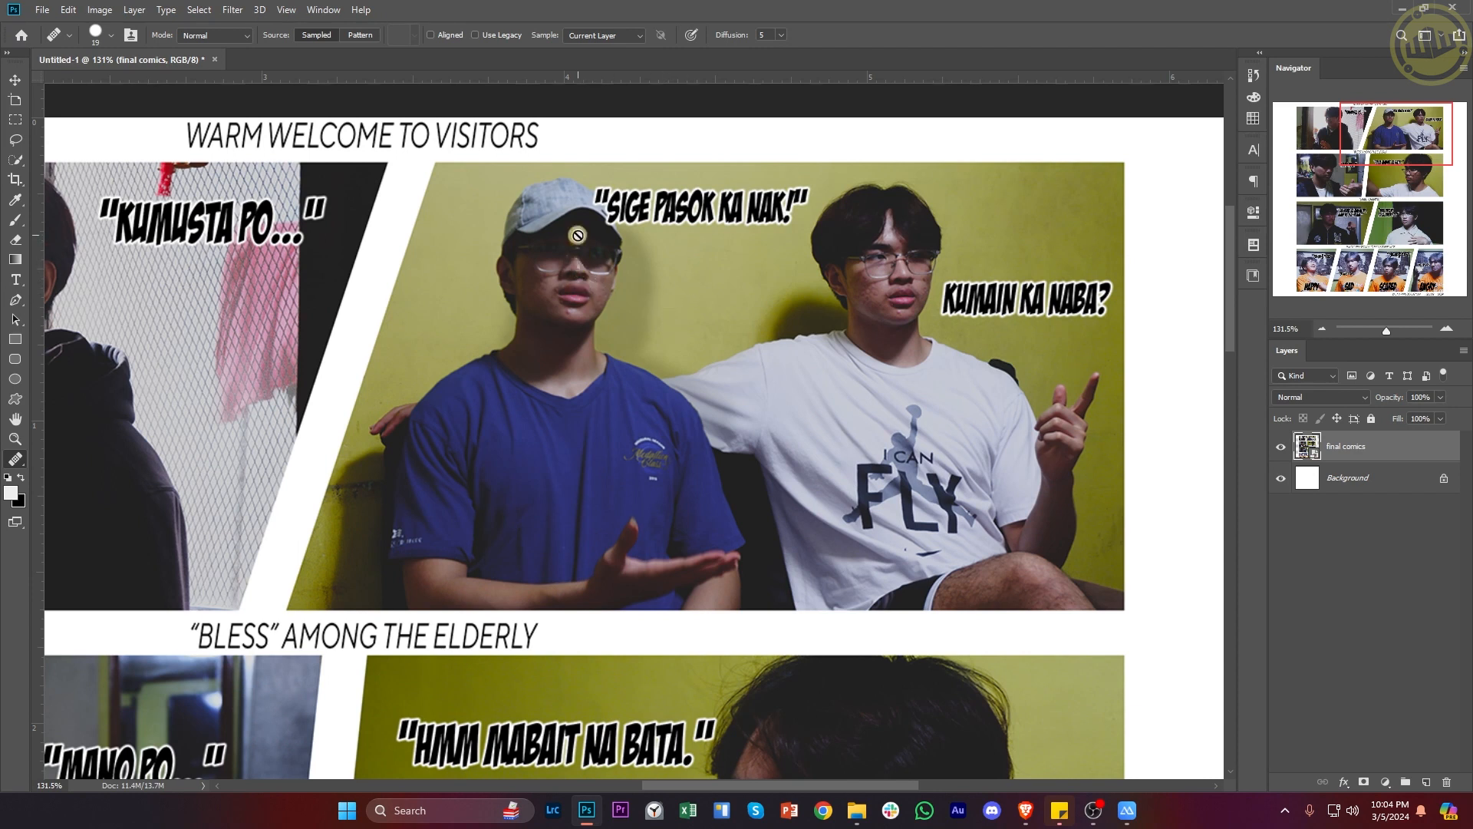
pyautogui.click(505, 277)
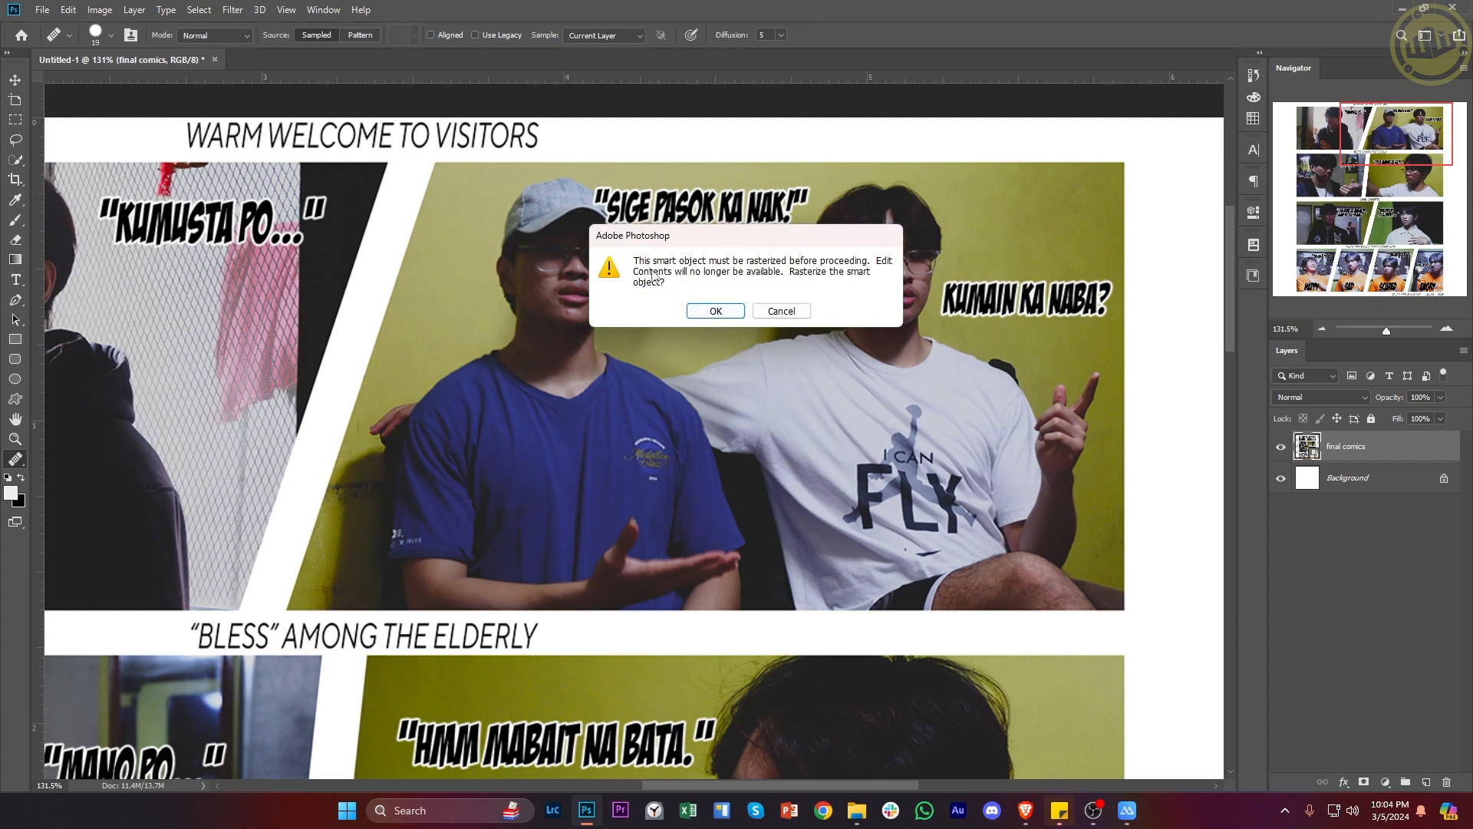
pyautogui.click(715, 311)
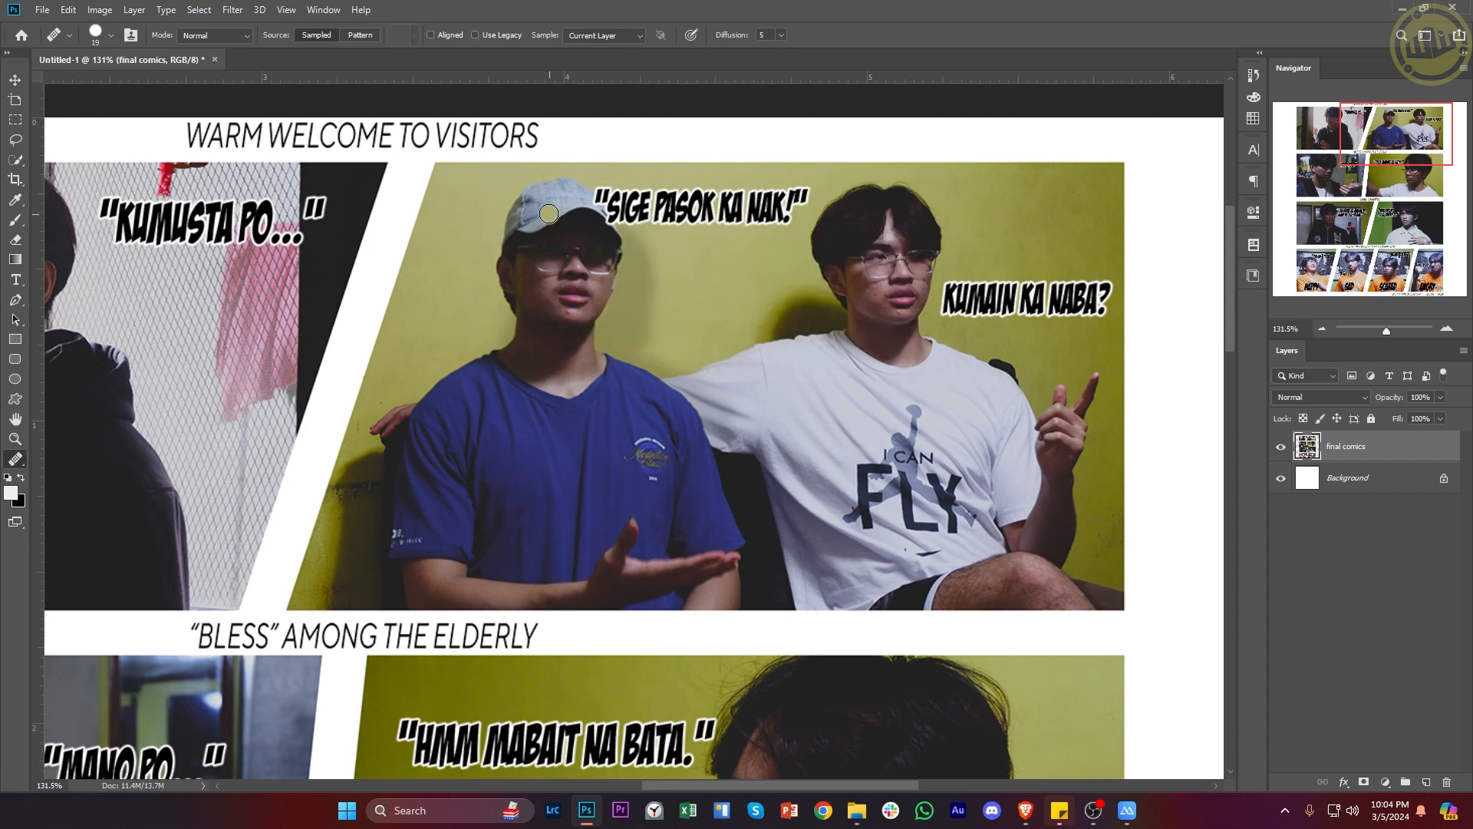
# Step: Set the Healing Brush size to 125 px, try covering the capped man's head with sampled wall, and undo the stroke
pyautogui.rightClick(542, 246)
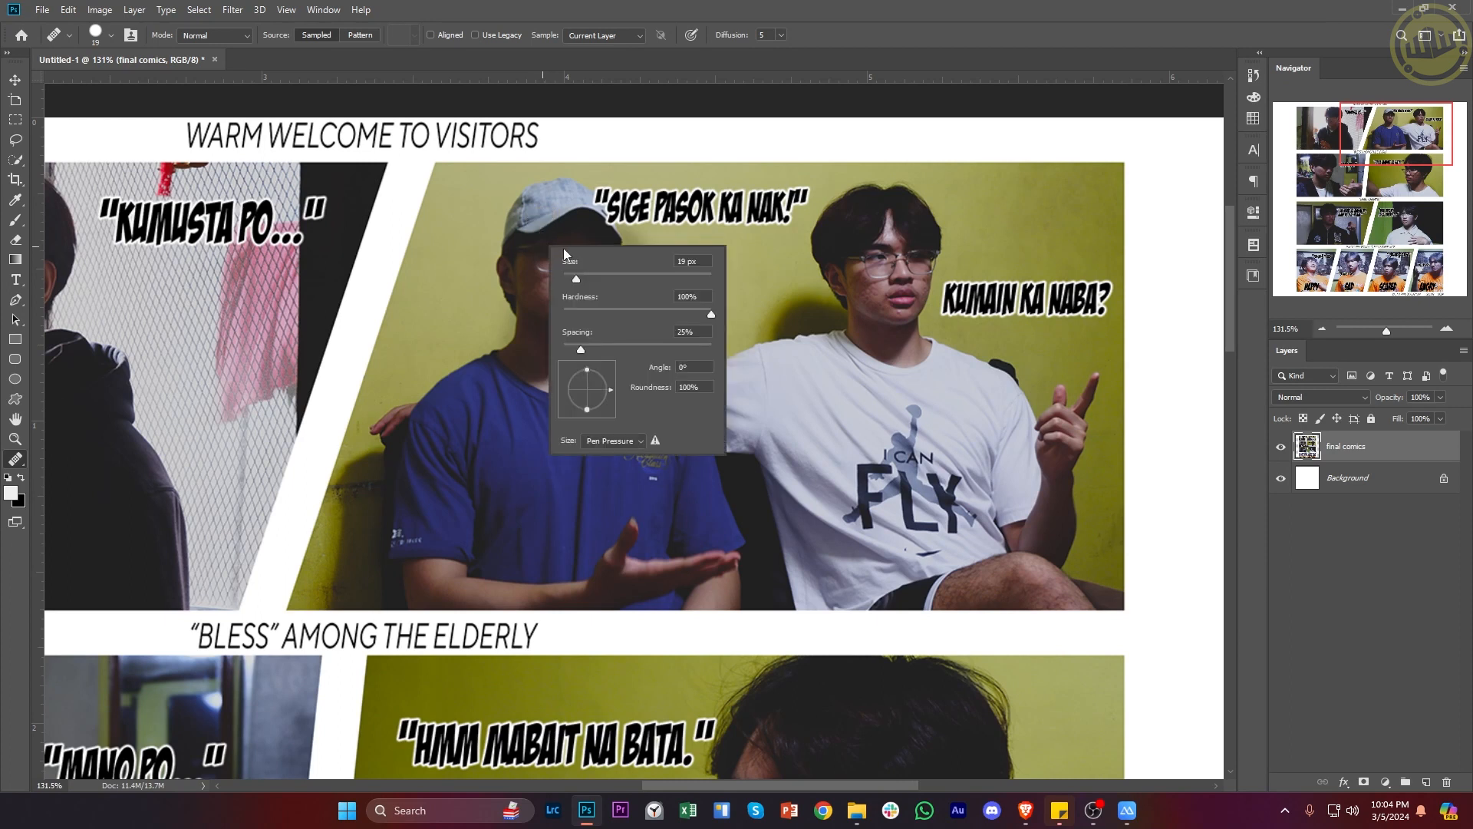
pyautogui.click(550, 234)
pyautogui.moveTo(542, 270); pyautogui.dragTo(556, 261)
pyautogui.hotkey('ctrl', 'alt', 'z')
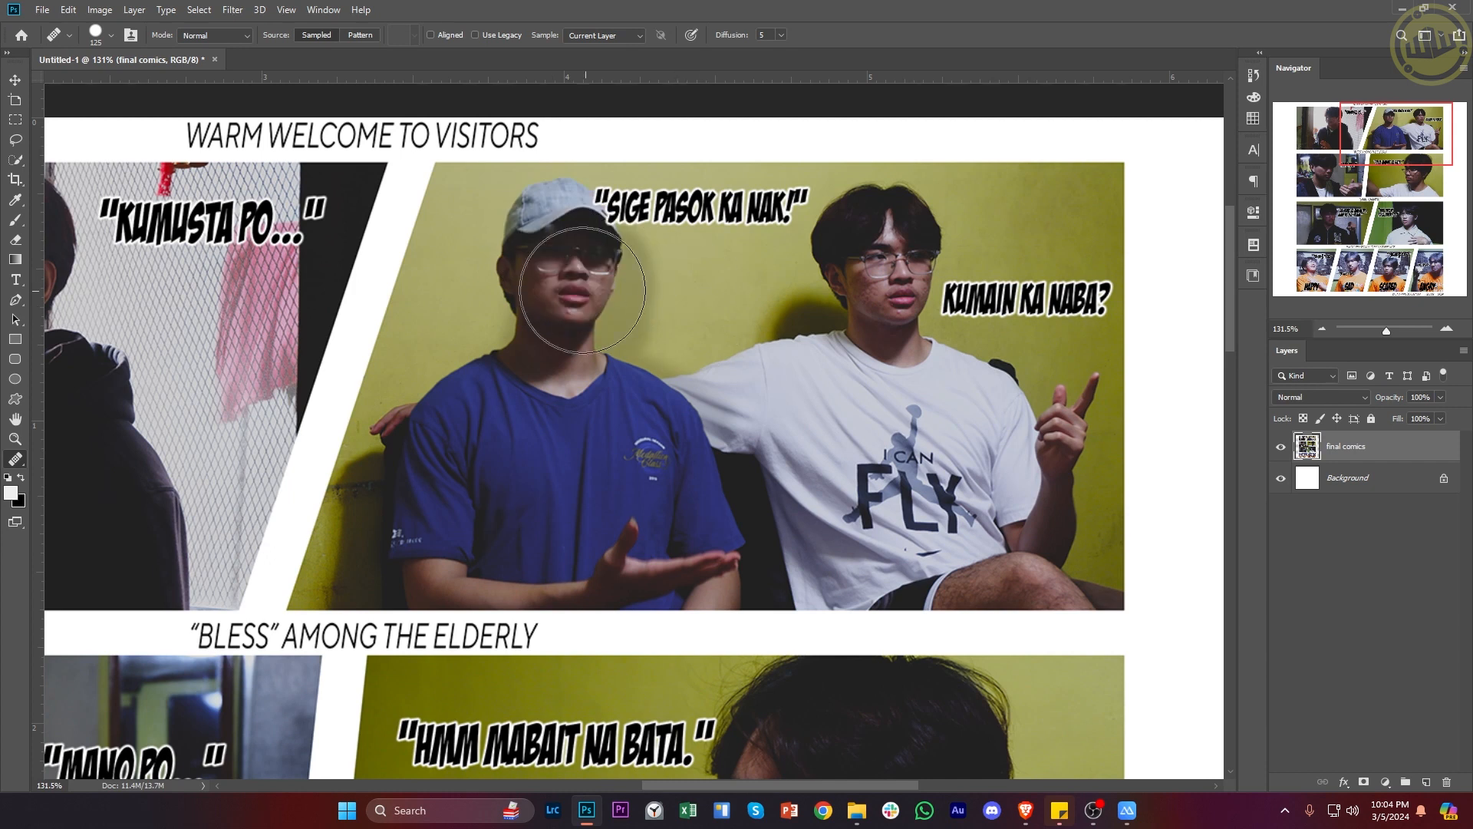
pyautogui.click(554, 238)
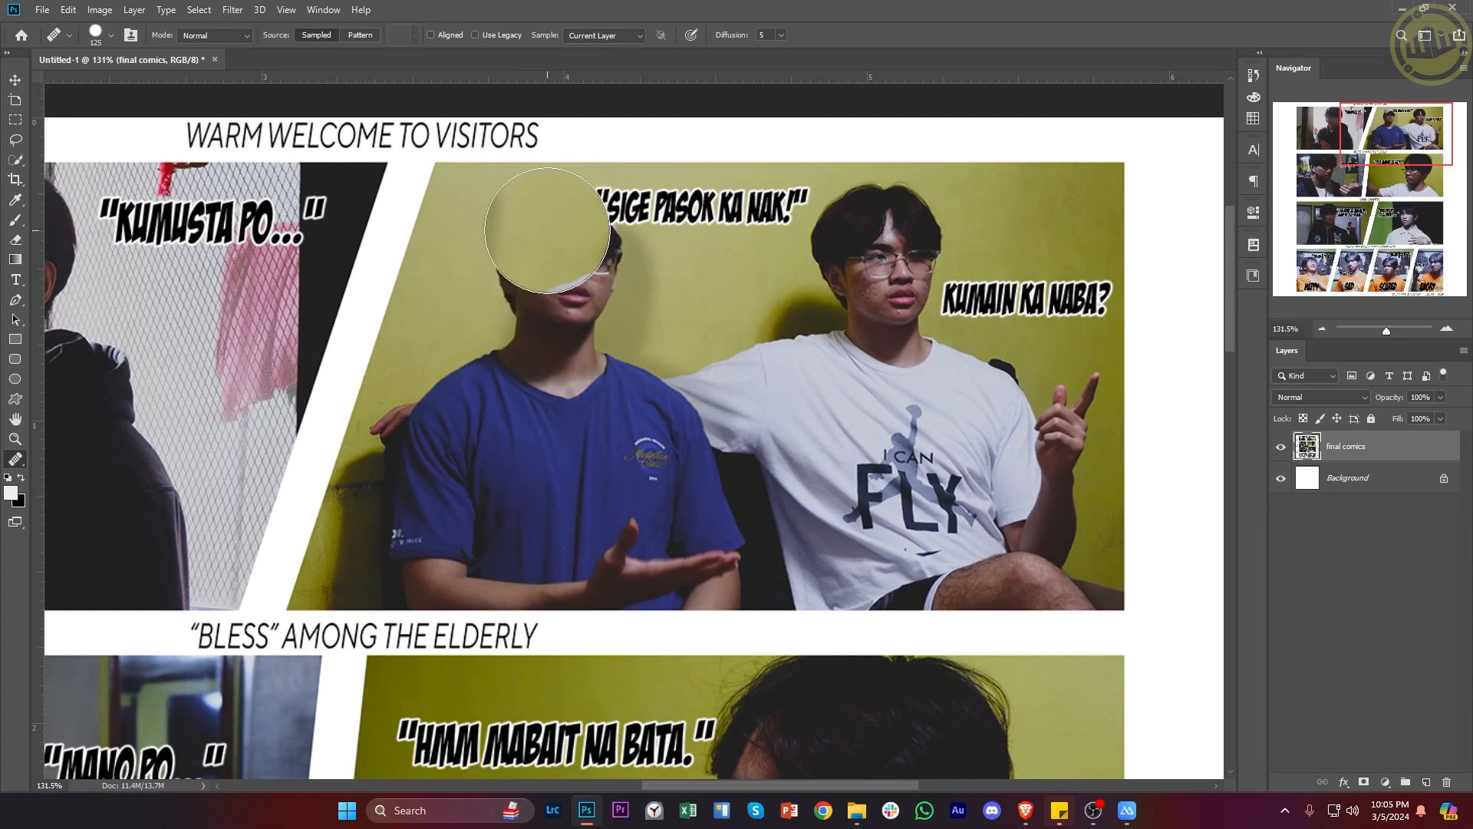
pyautogui.hotkey('ctrl', 'z')
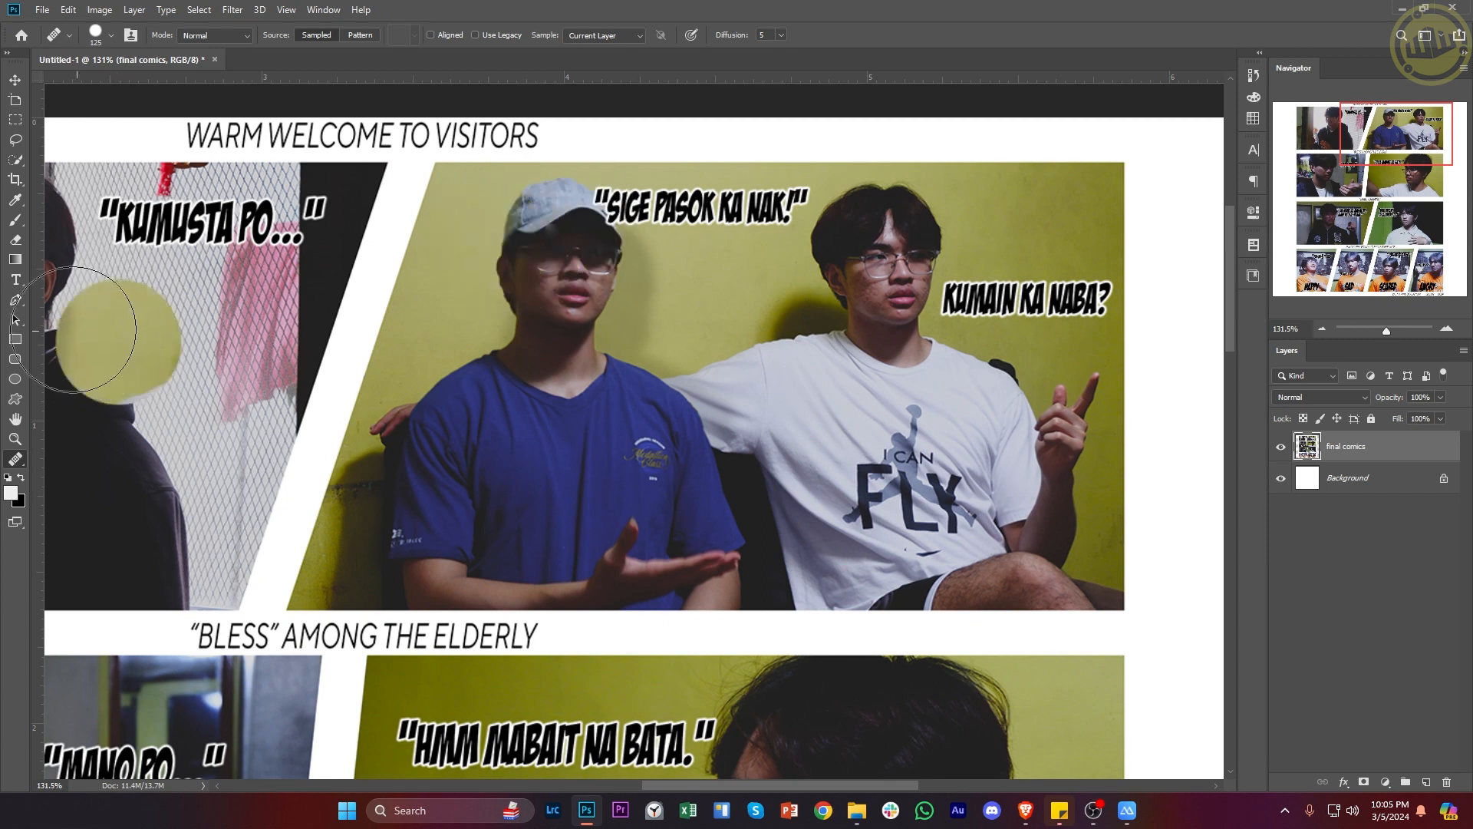
# Step: Remove the man in the blue shirt and the caption beside him with a 118 px content-aware Spot Healing Brush
pyautogui.rightClick(20, 461)
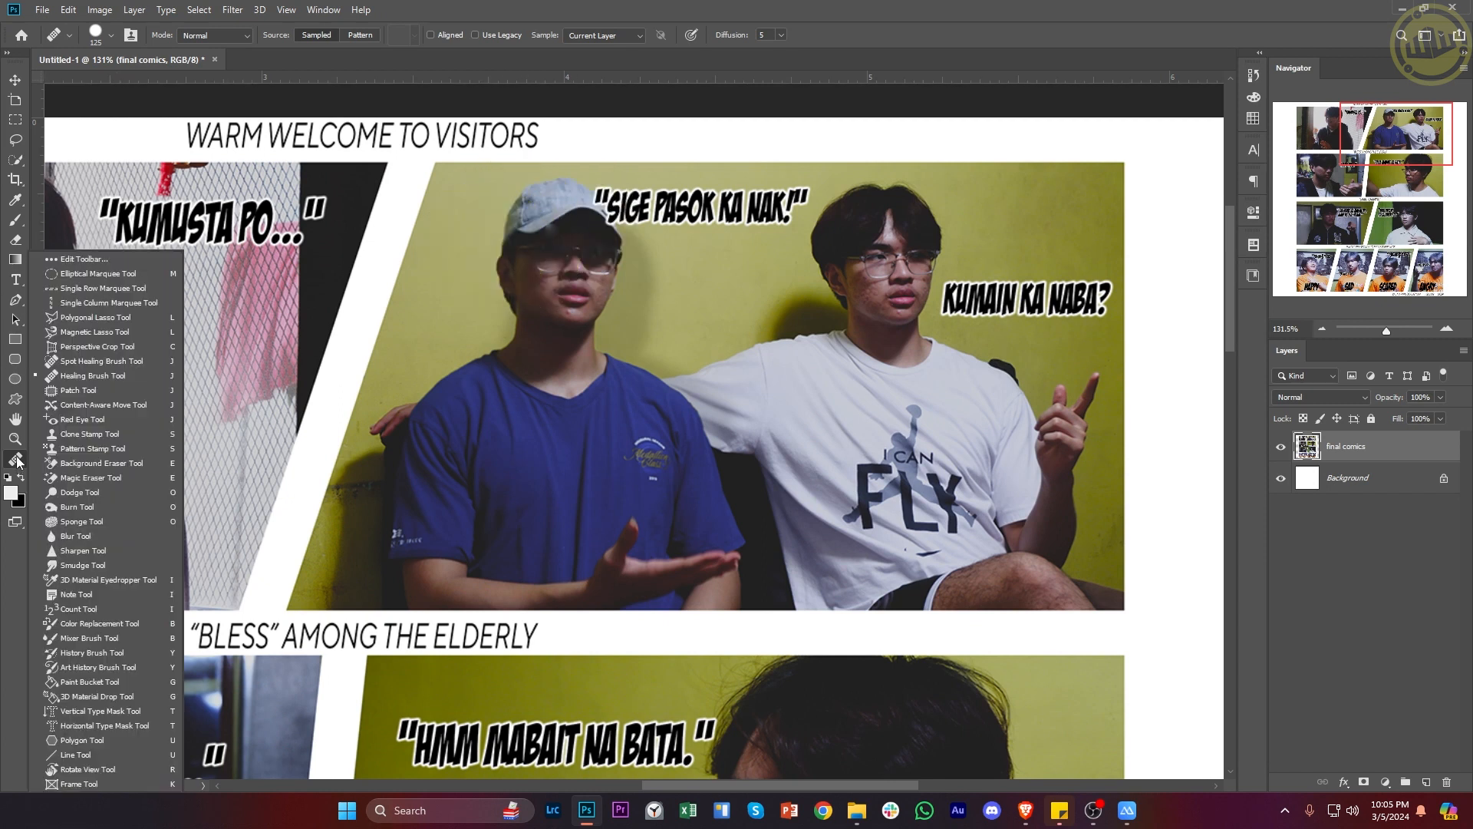
pyautogui.click(76, 364)
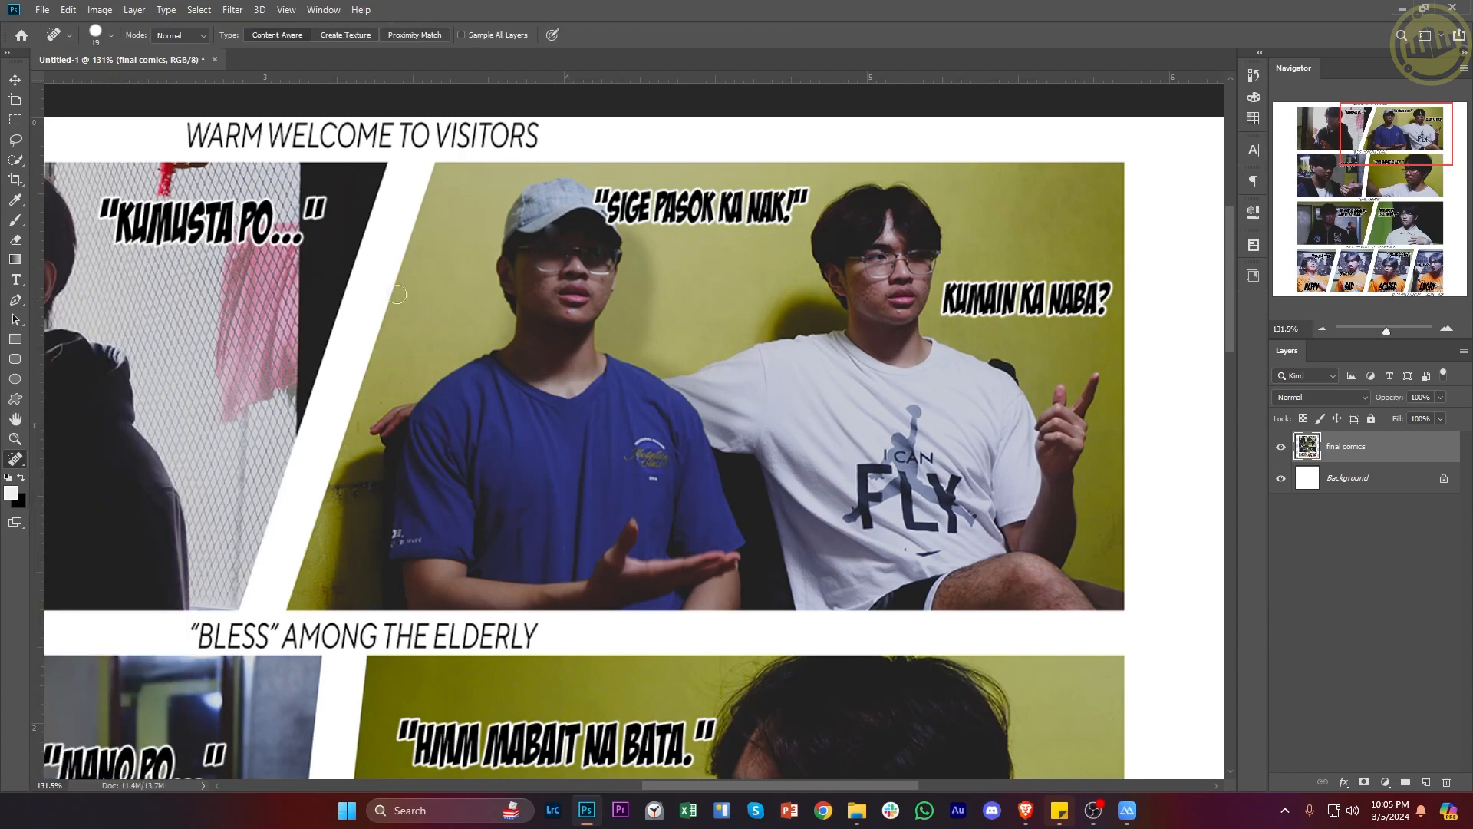
pyautogui.moveTo(518, 298)
pyautogui.mouseDown()
pyautogui.moveTo(601, 289)
pyautogui.moveTo(588, 288)
pyautogui.mouseUp()
pyautogui.moveTo(552, 229)
pyautogui.mouseDown()
pyautogui.moveTo(515, 329)
pyautogui.moveTo(445, 402)
pyautogui.moveTo(379, 538)
pyautogui.moveTo(400, 477)
pyautogui.moveTo(398, 533)
pyautogui.moveTo(708, 543)
pyautogui.moveTo(625, 543)
pyautogui.moveTo(674, 529)
pyautogui.moveTo(509, 444)
pyautogui.moveTo(601, 398)
pyautogui.moveTo(639, 419)
pyautogui.moveTo(578, 384)
pyautogui.moveTo(573, 249)
pyautogui.moveTo(557, 228)
pyautogui.moveTo(759, 218)
pyautogui.moveTo(574, 267)
pyautogui.moveTo(556, 250)
pyautogui.moveTo(522, 281)
pyautogui.moveTo(433, 530)
pyautogui.mouseUp()
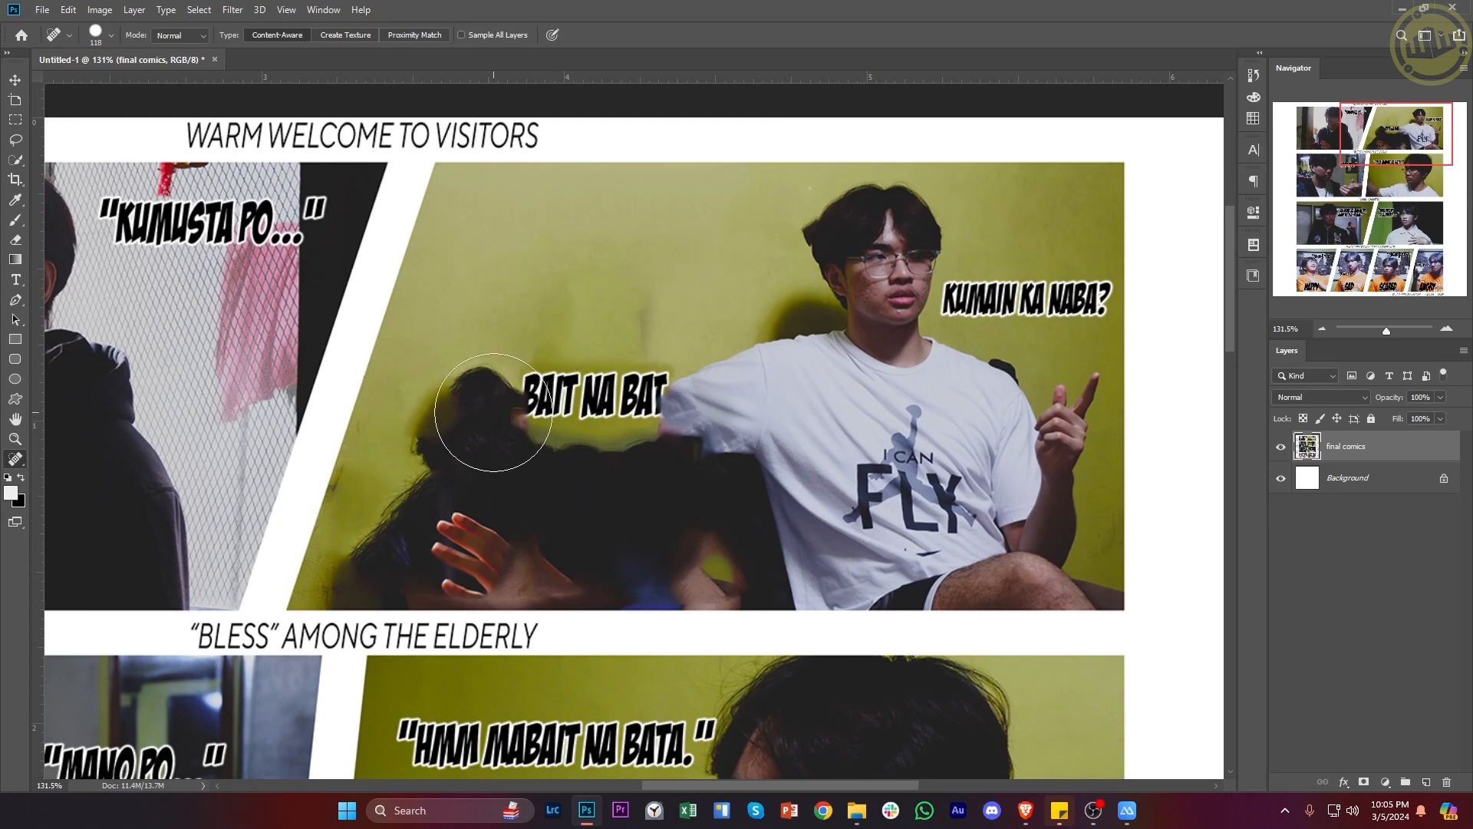
pyautogui.moveTo(470, 405)
pyautogui.mouseDown()
pyautogui.moveTo(617, 402)
pyautogui.moveTo(658, 513)
pyautogui.moveTo(706, 552)
pyautogui.moveTo(468, 553)
pyautogui.moveTo(451, 484)
pyautogui.moveTo(435, 507)
pyautogui.moveTo(518, 504)
pyautogui.moveTo(477, 467)
pyautogui.moveTo(519, 428)
pyautogui.moveTo(509, 567)
pyautogui.mouseUp()
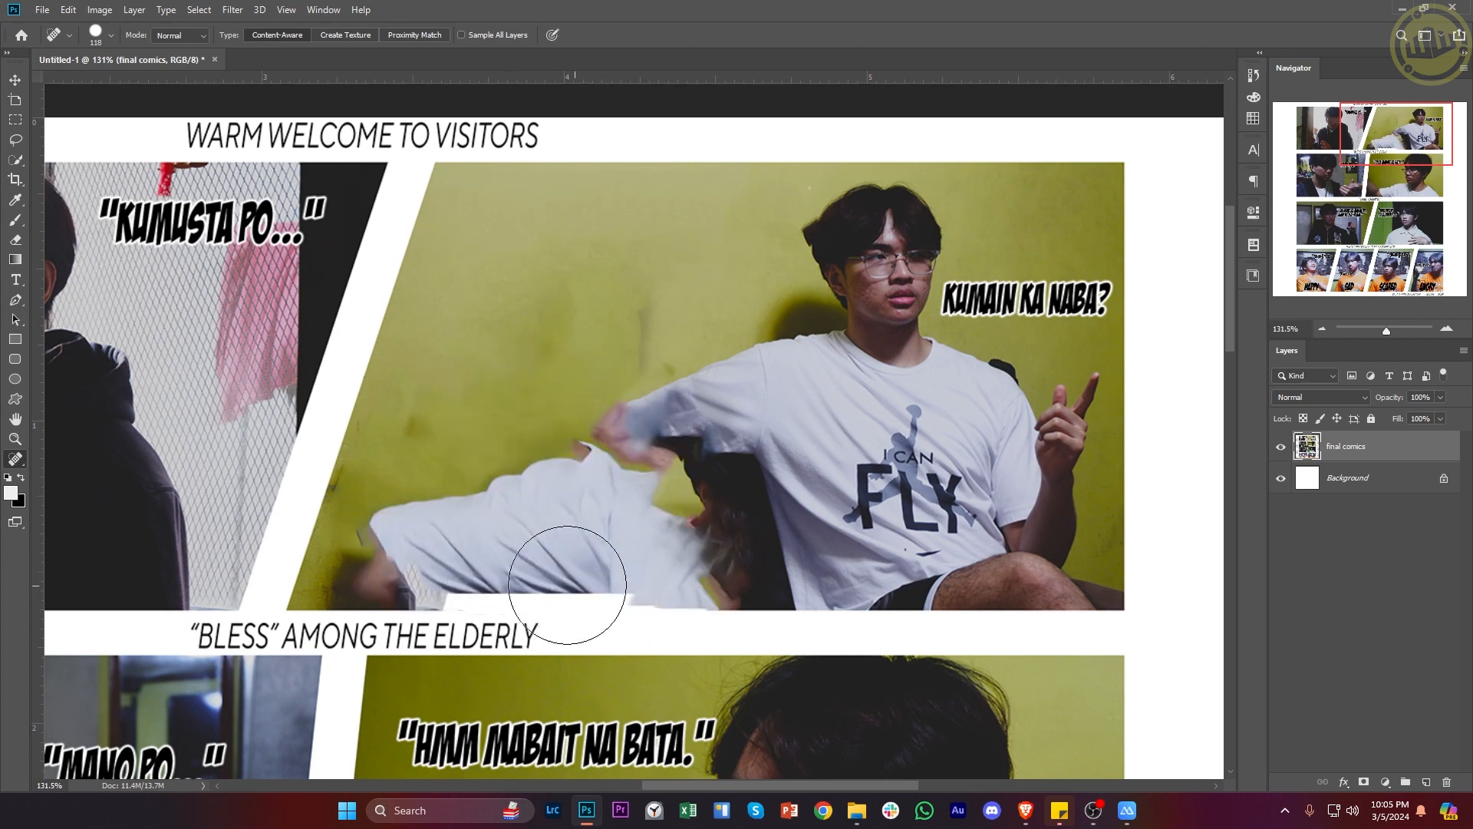
pyautogui.moveTo(389, 543)
pyautogui.mouseDown()
pyautogui.moveTo(693, 552)
pyautogui.moveTo(617, 464)
pyautogui.moveTo(626, 448)
pyautogui.moveTo(505, 474)
pyautogui.moveTo(552, 610)
pyautogui.mouseUp()
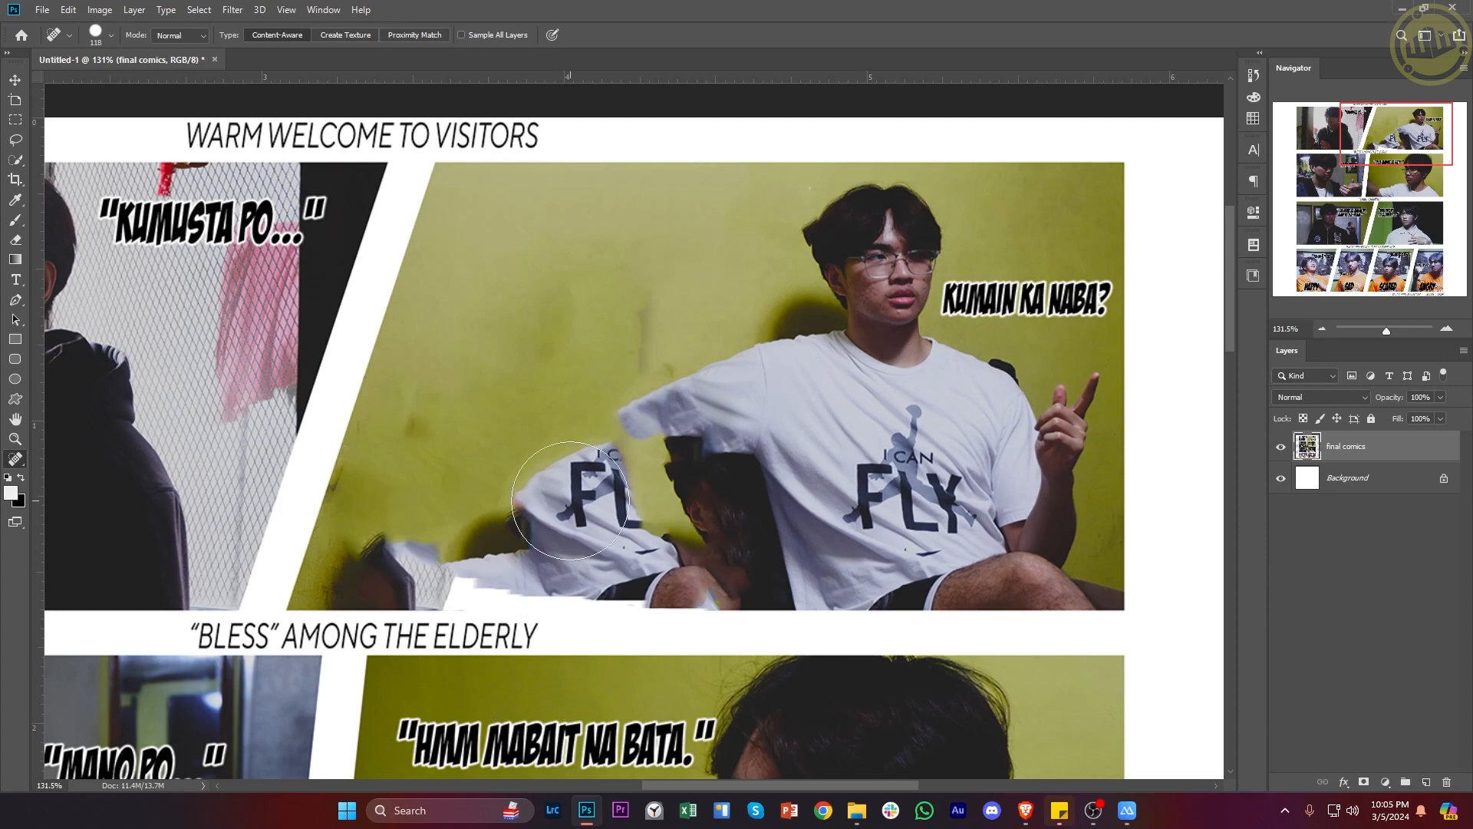
pyautogui.moveTo(599, 491)
pyautogui.mouseDown()
pyautogui.moveTo(487, 517)
pyautogui.moveTo(690, 543)
pyautogui.moveTo(481, 601)
pyautogui.moveTo(491, 614)
pyautogui.mouseUp()
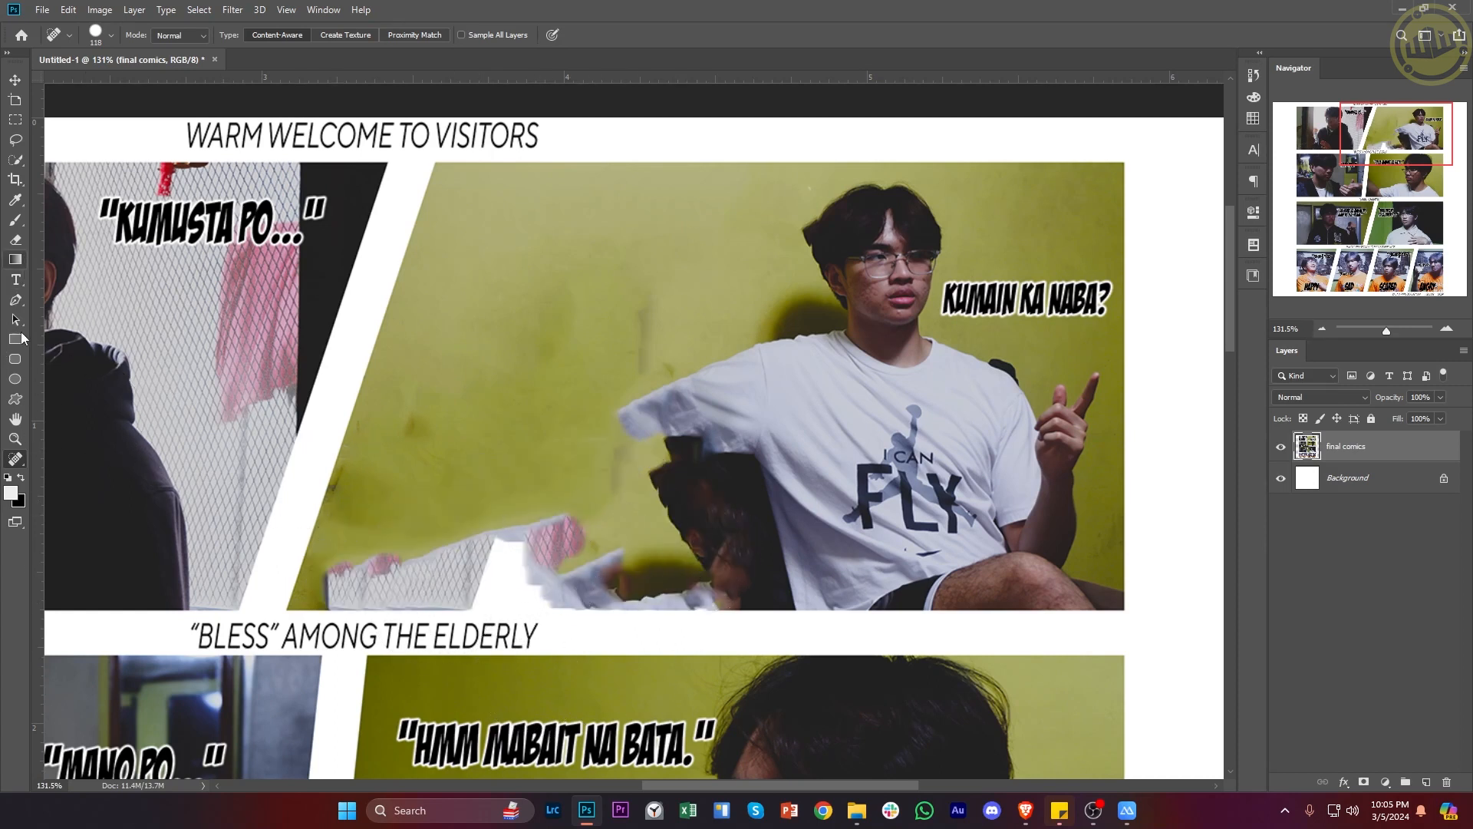
# Step: Heal the leftover patches along the panel's lower edge with the Healing Brush, using the yellow wall as the source
pyautogui.rightClick(17, 459)
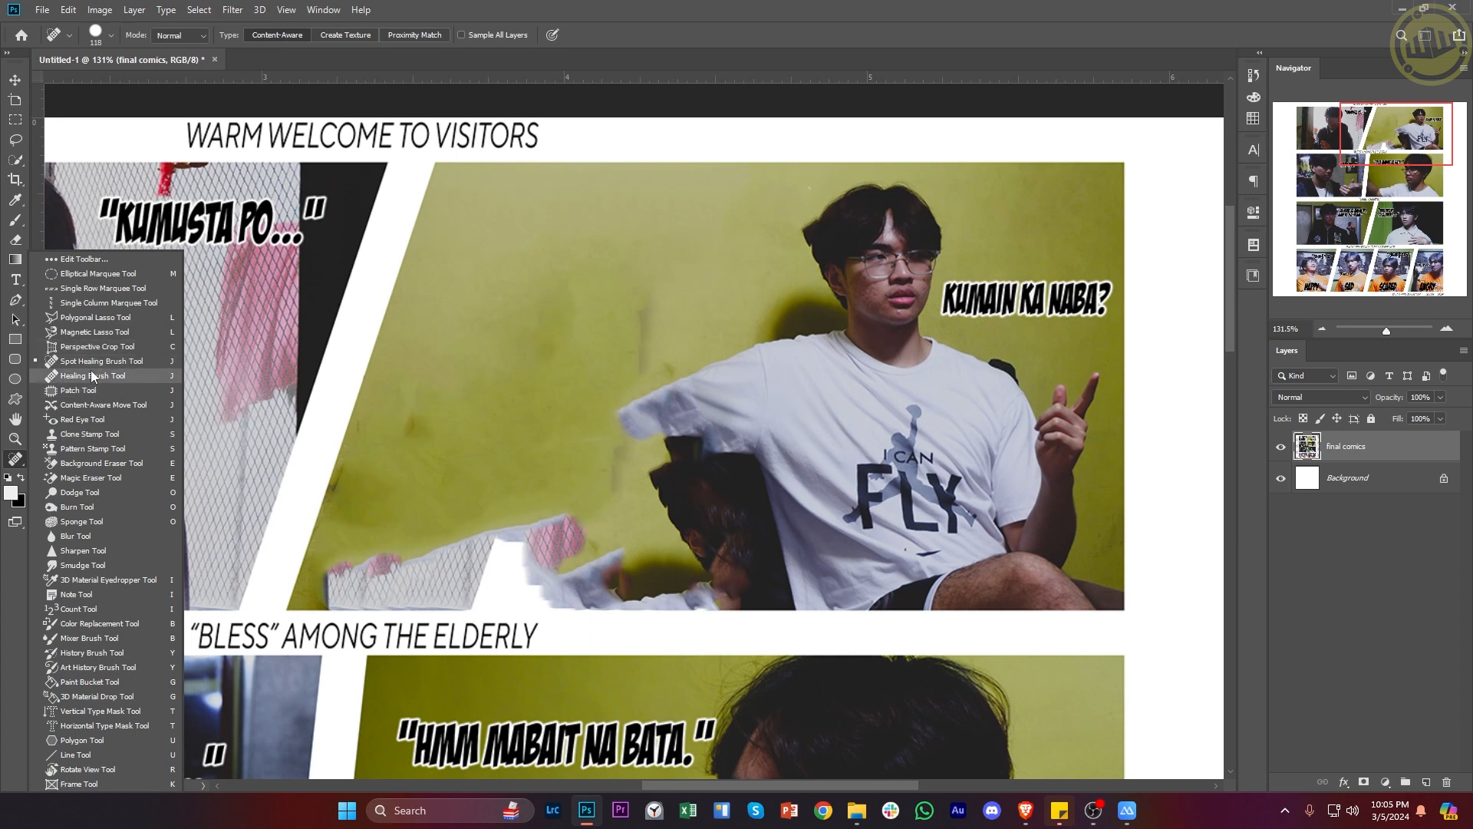
pyautogui.click(92, 375)
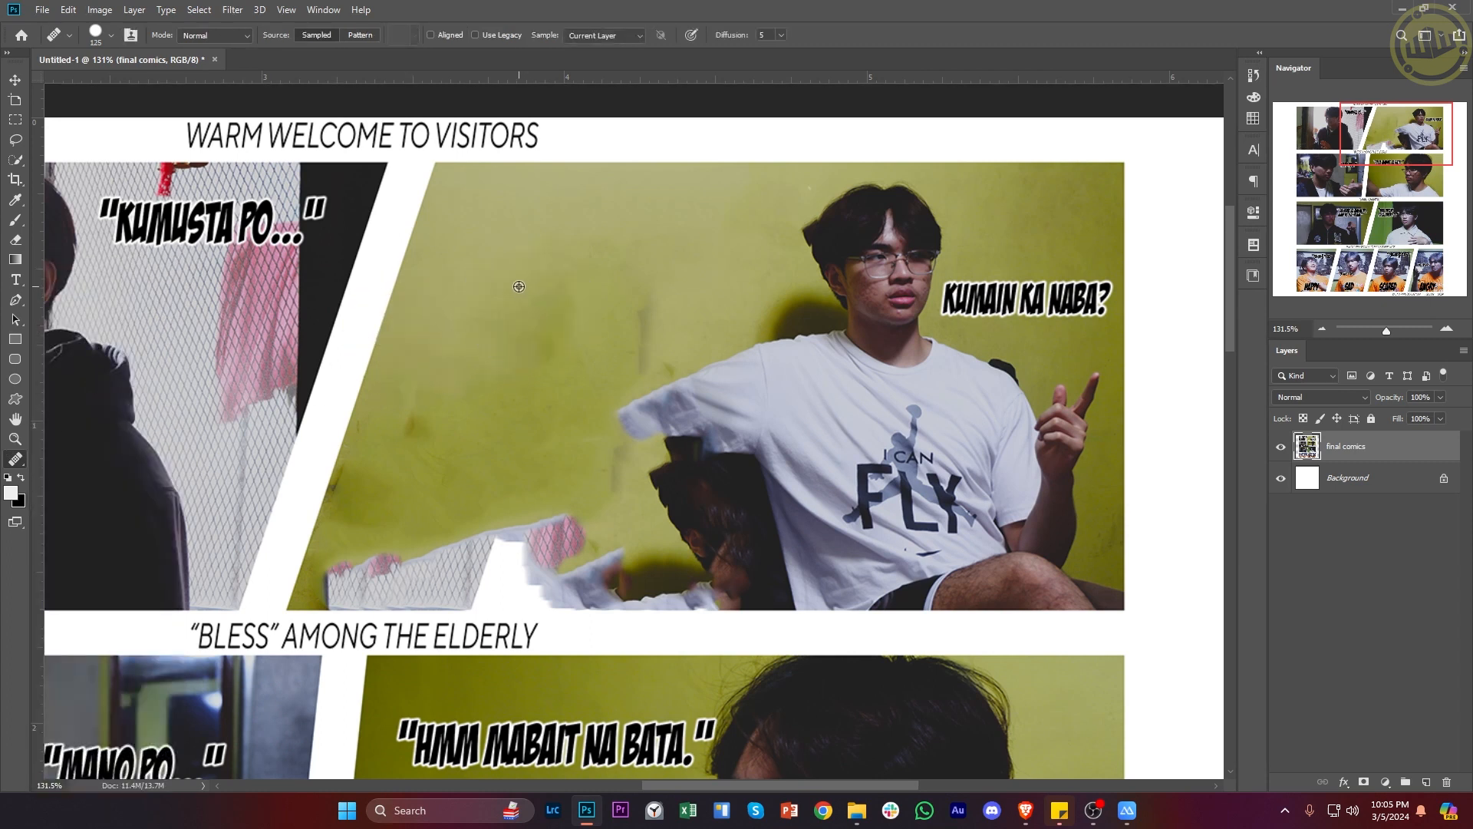
pyautogui.keyDown('alt'); pyautogui.click(519, 286); pyautogui.keyUp('alt')
pyautogui.click(381, 548)
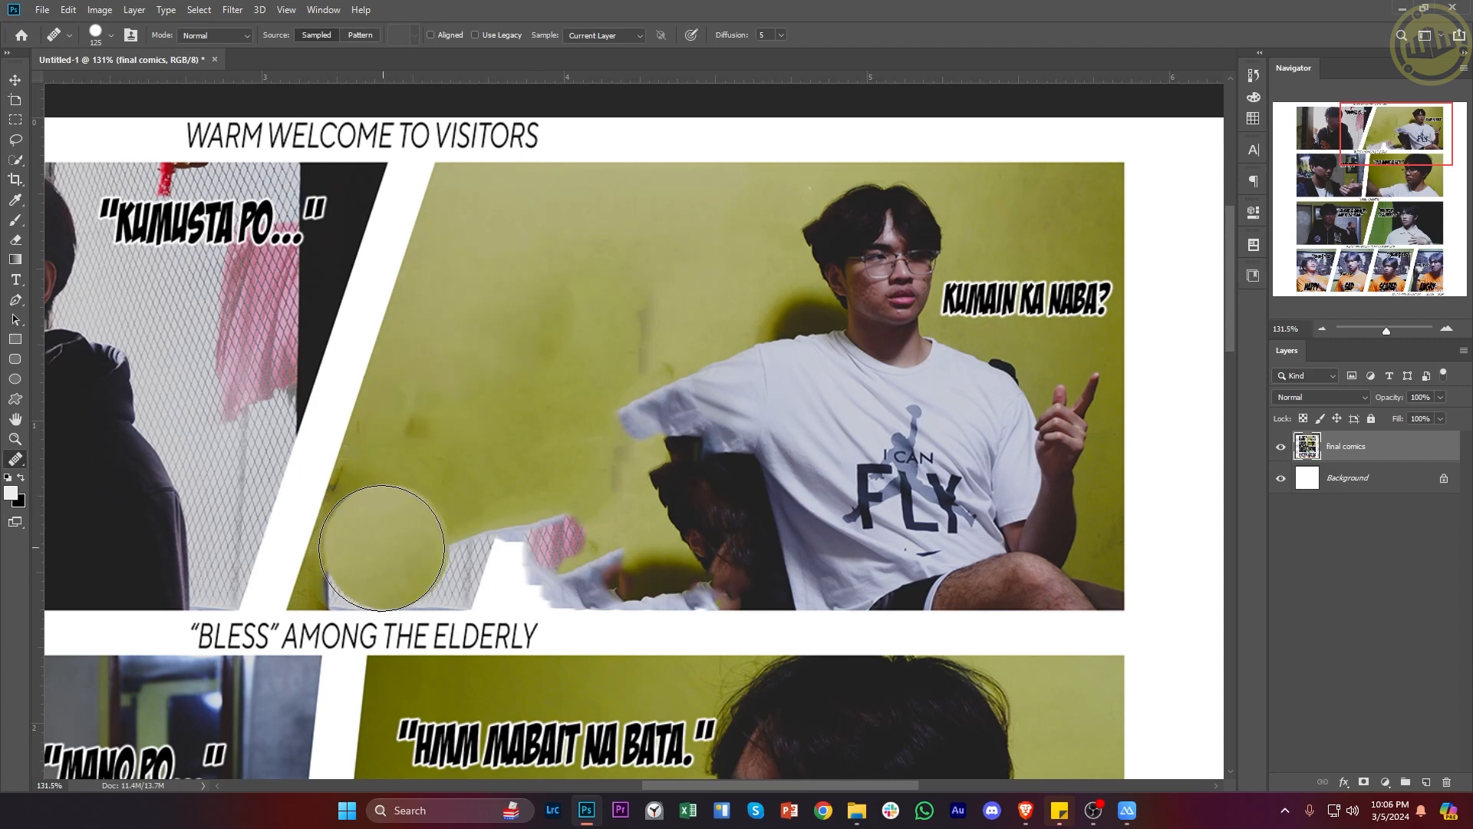
pyautogui.moveTo(381, 548); pyautogui.dragTo(618, 542)
pyautogui.click(847, 144)
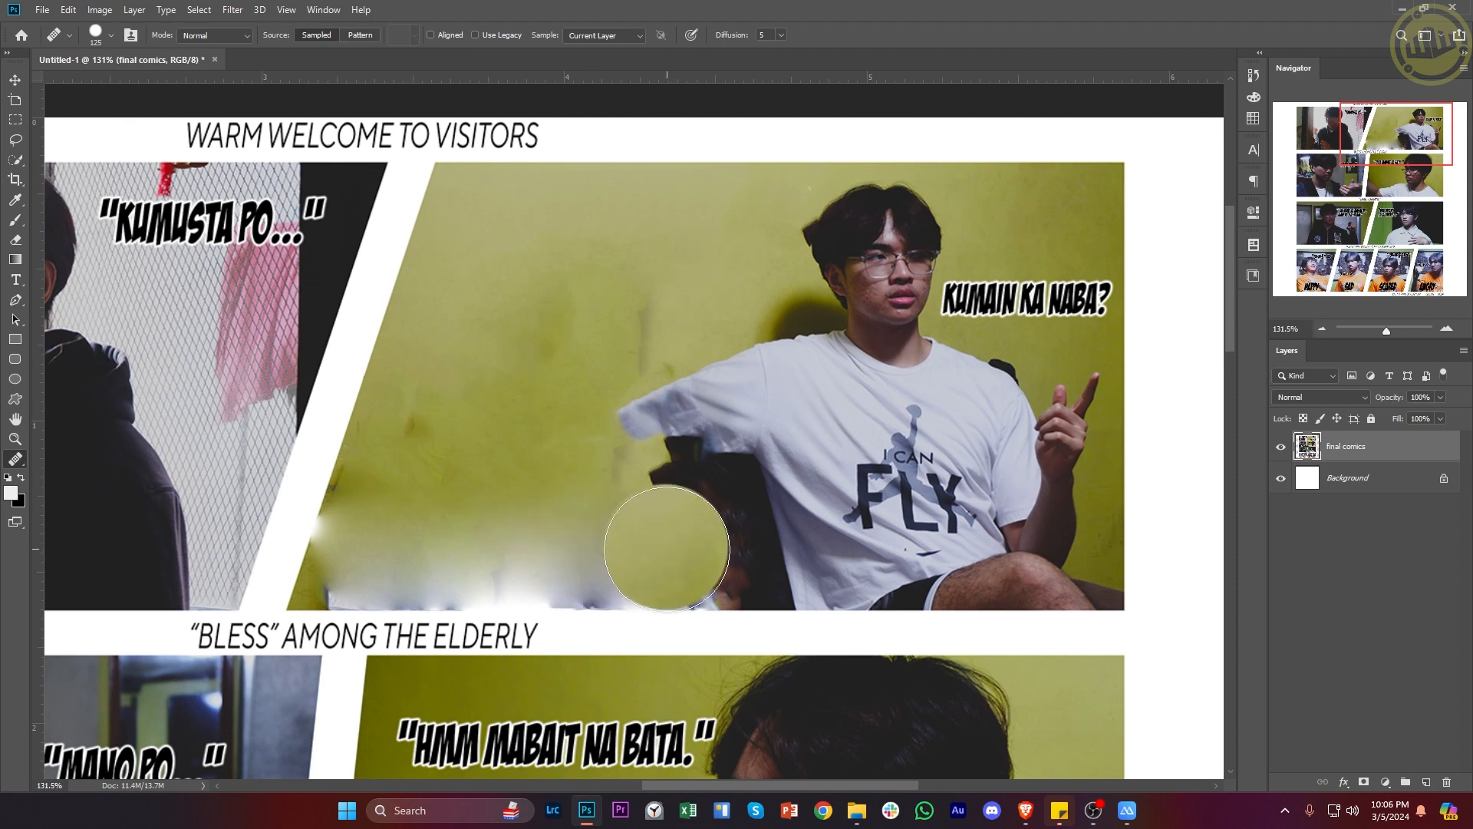
# Step: Resample the yellow wall and heal over the dark chair remains and the outstretched arm beside the remaining man
pyautogui.keyDown('alt'); pyautogui.click(524, 289); pyautogui.keyUp('alt')
pyautogui.click(673, 554)
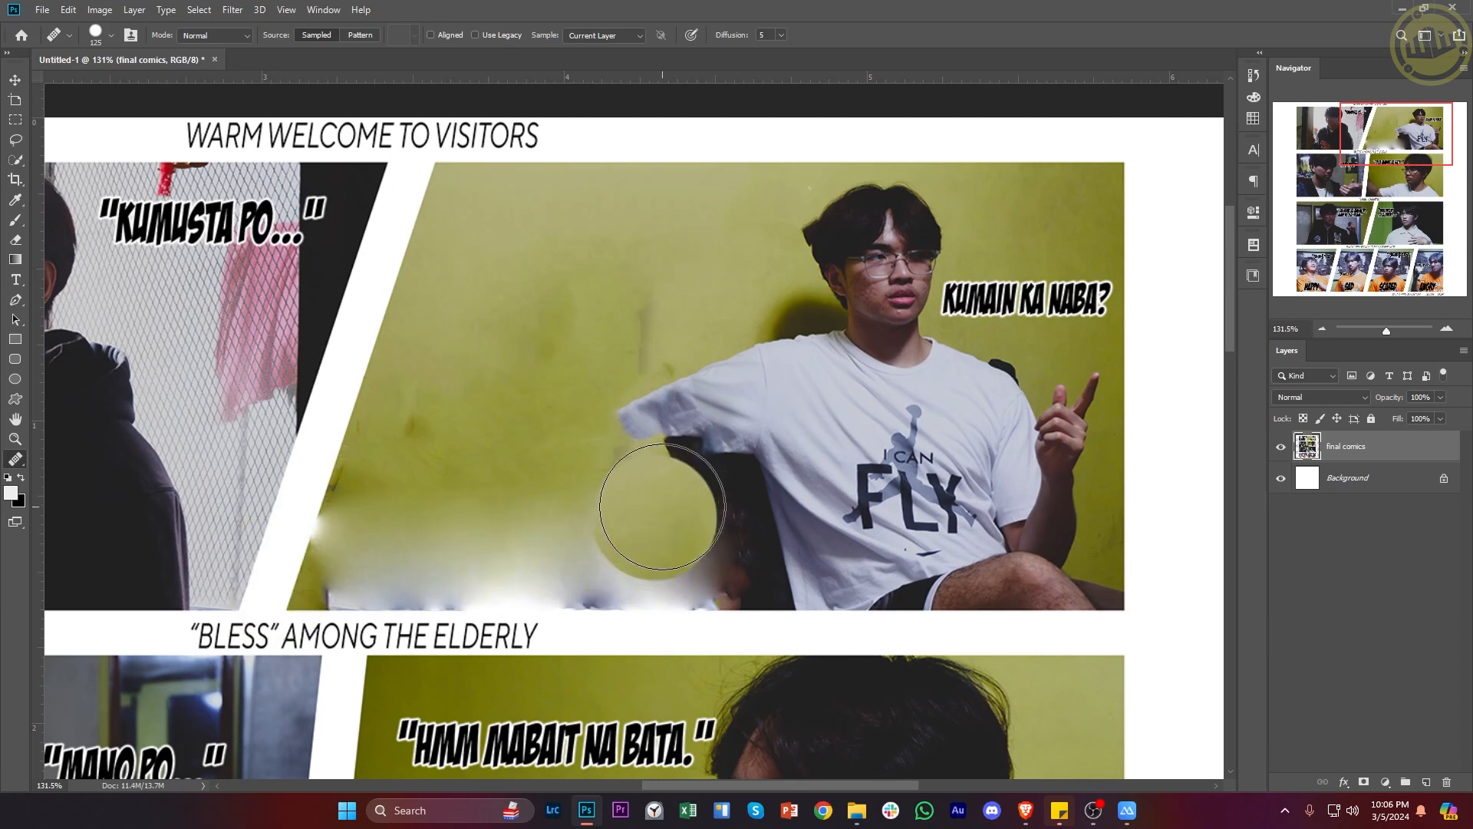
pyautogui.moveTo(661, 506); pyautogui.dragTo(664, 426)
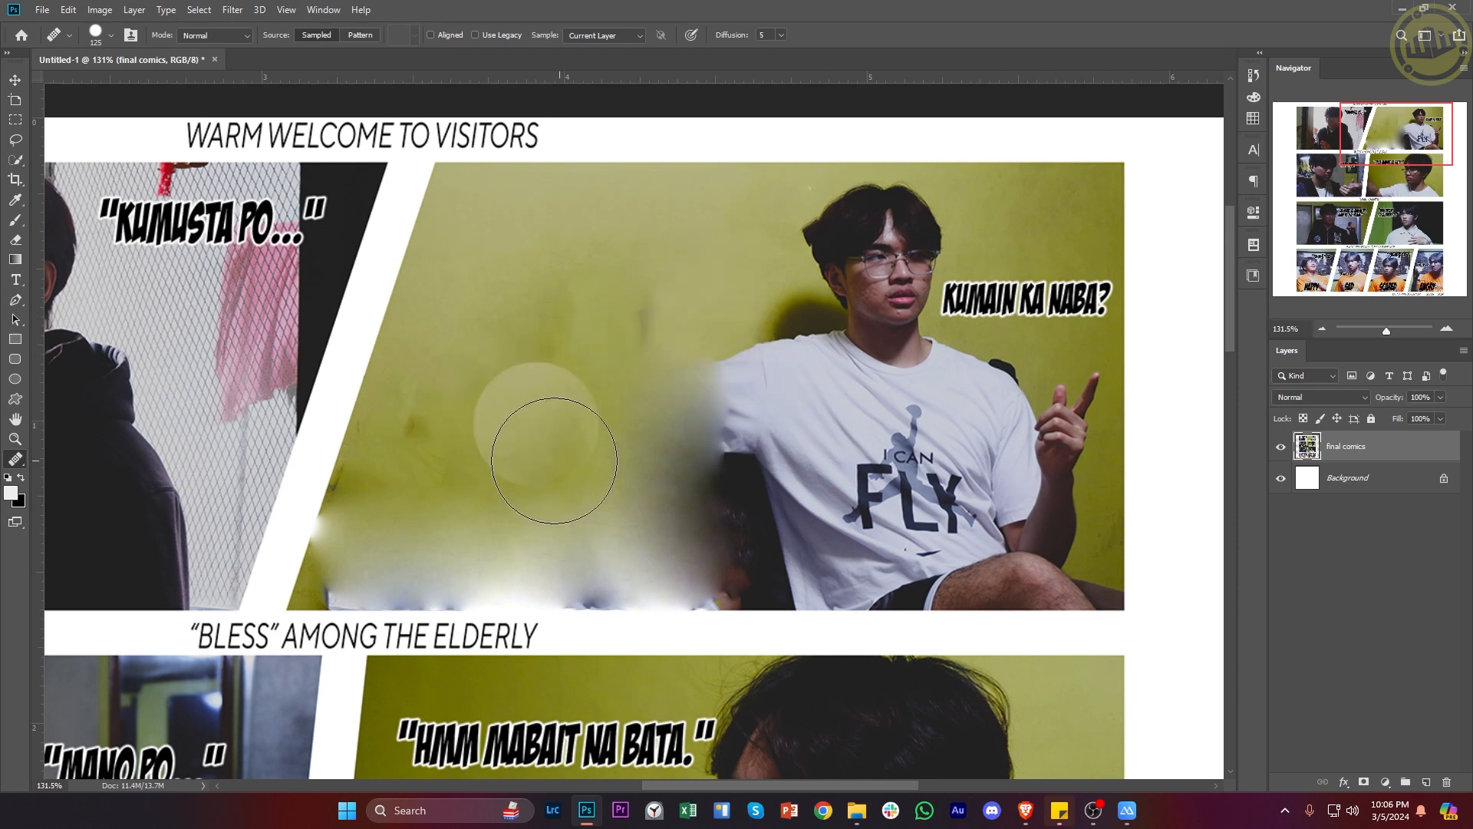
pyautogui.moveTo(1111, 822)
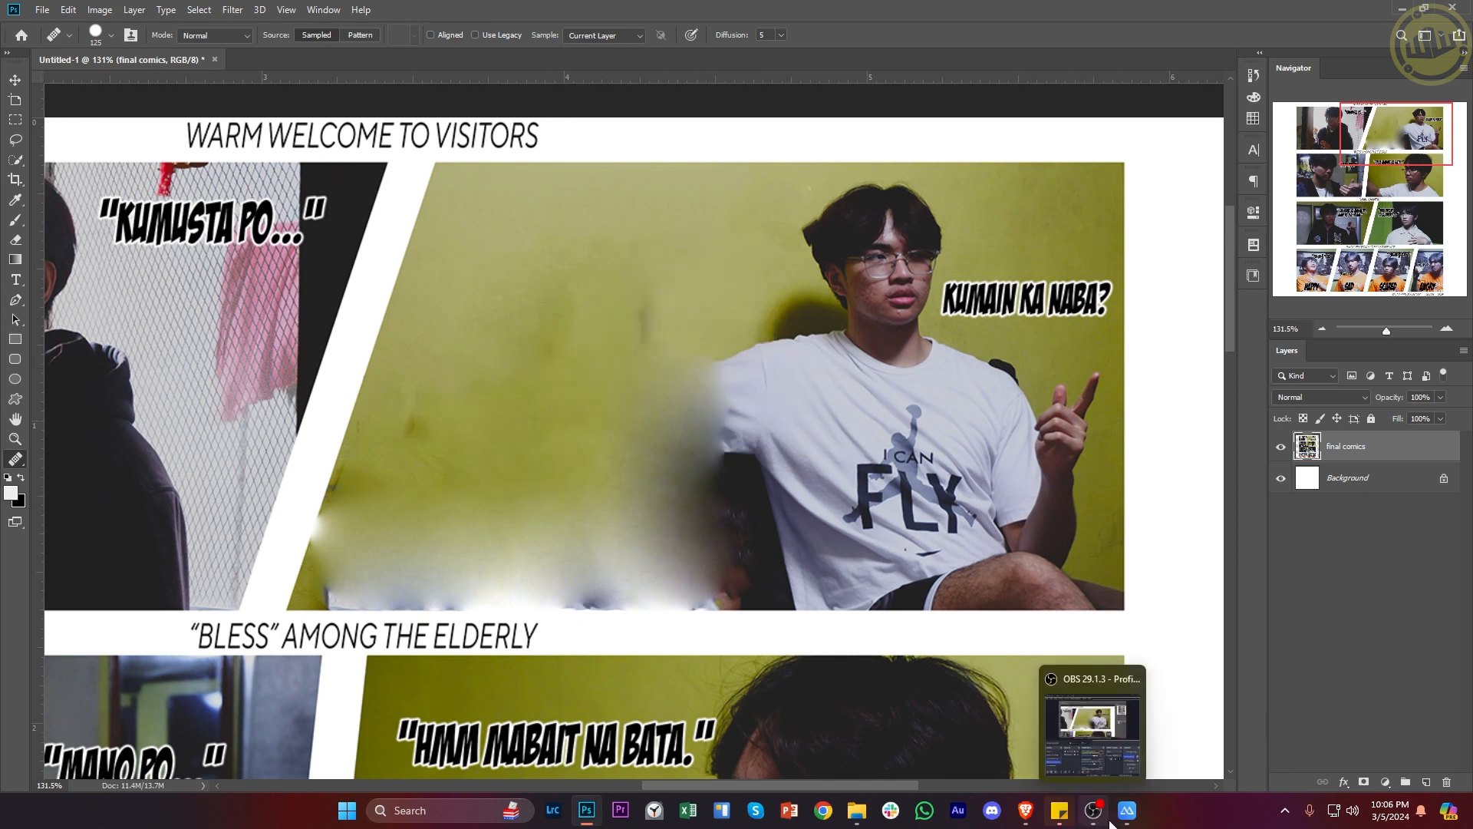